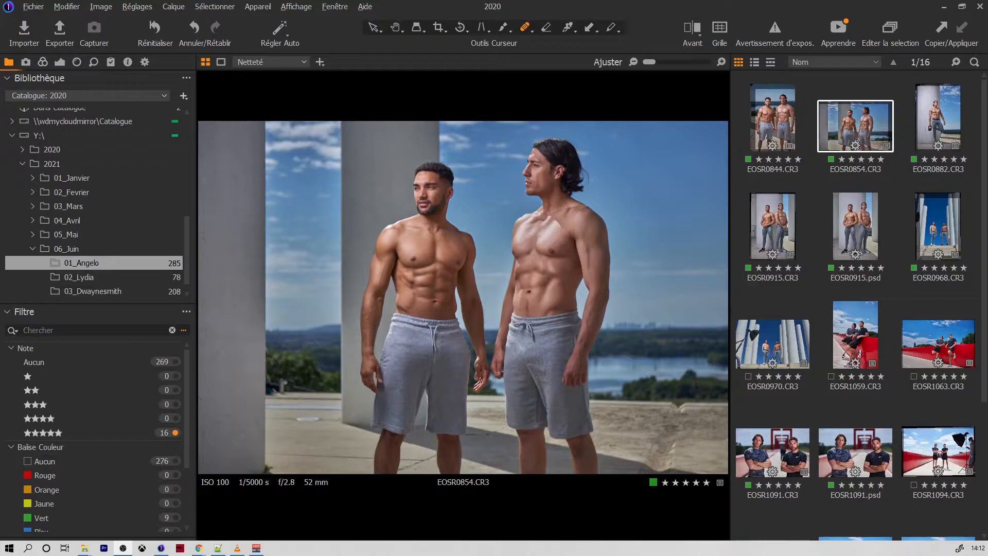
Check which version of Capture One is installed, then close the version information.
click(361, 8)
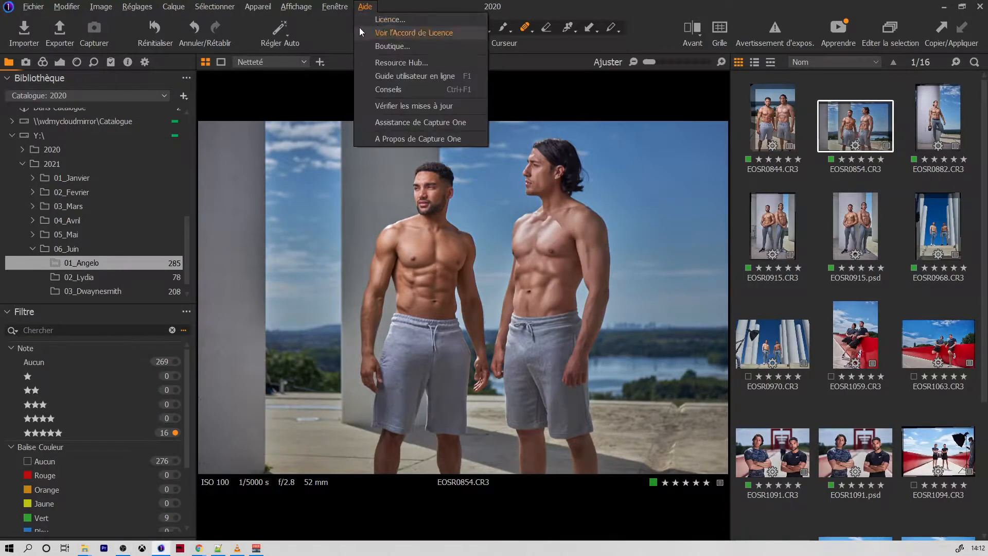
click(407, 139)
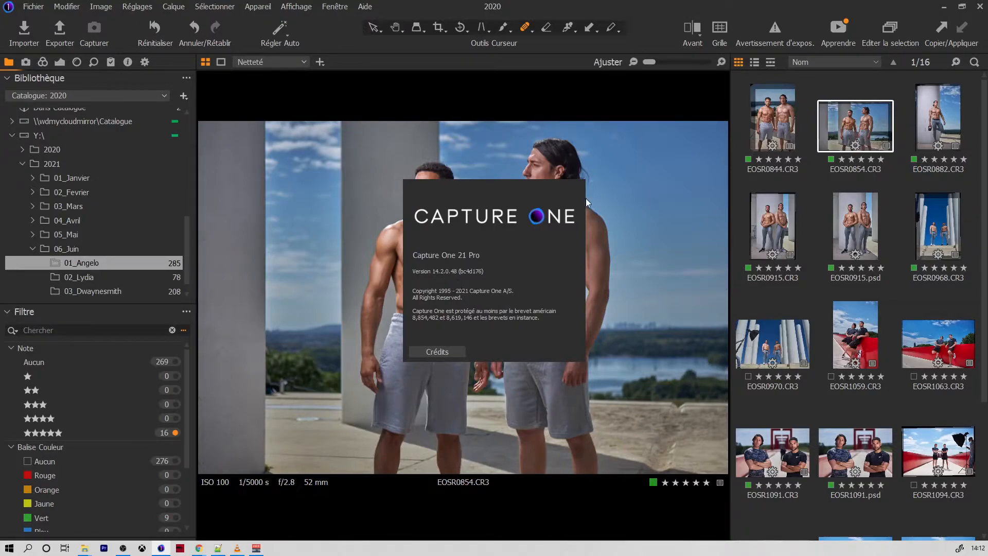
click(482, 200)
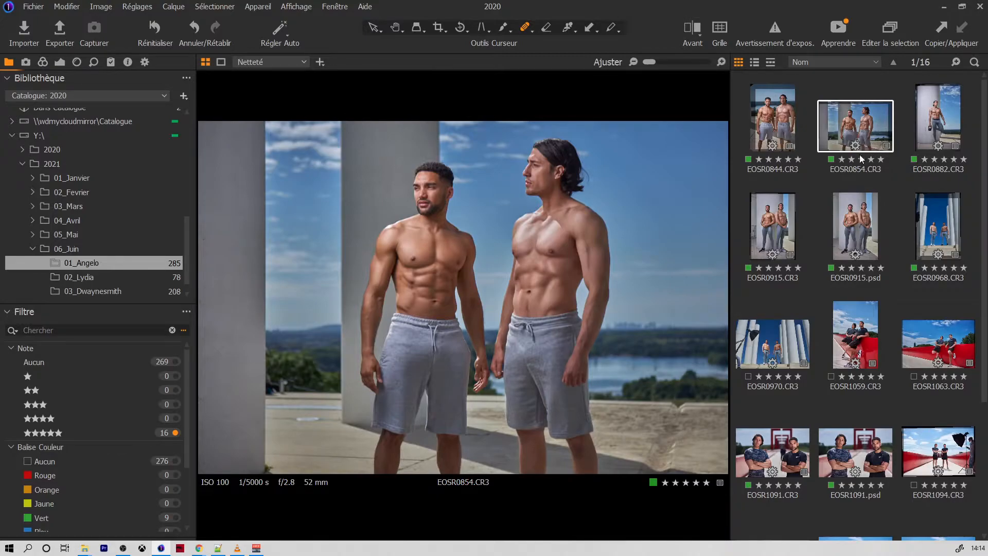
Show the exposure tools and look at the external editing options for EOSR0854.CR3, then dismiss them.
right_click(855, 138)
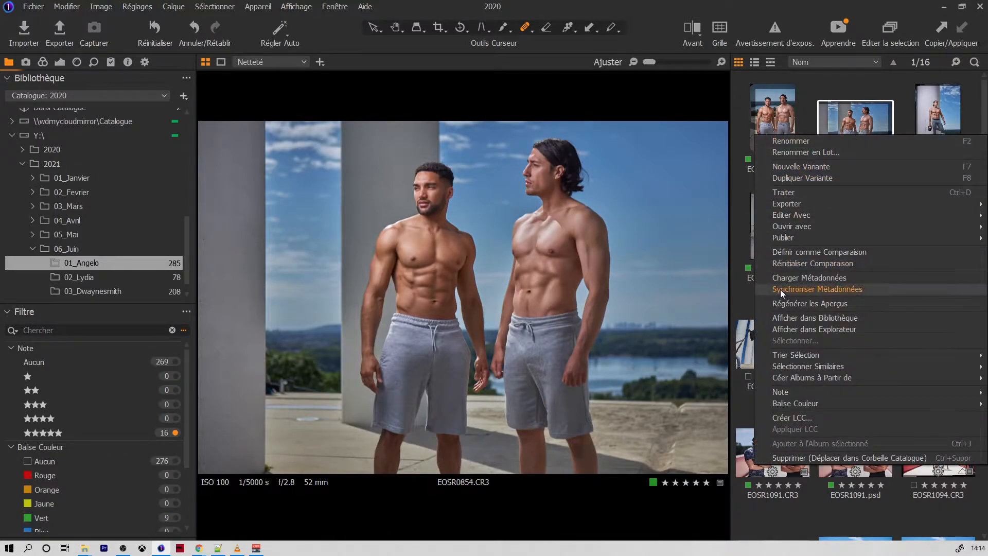
click(60, 62)
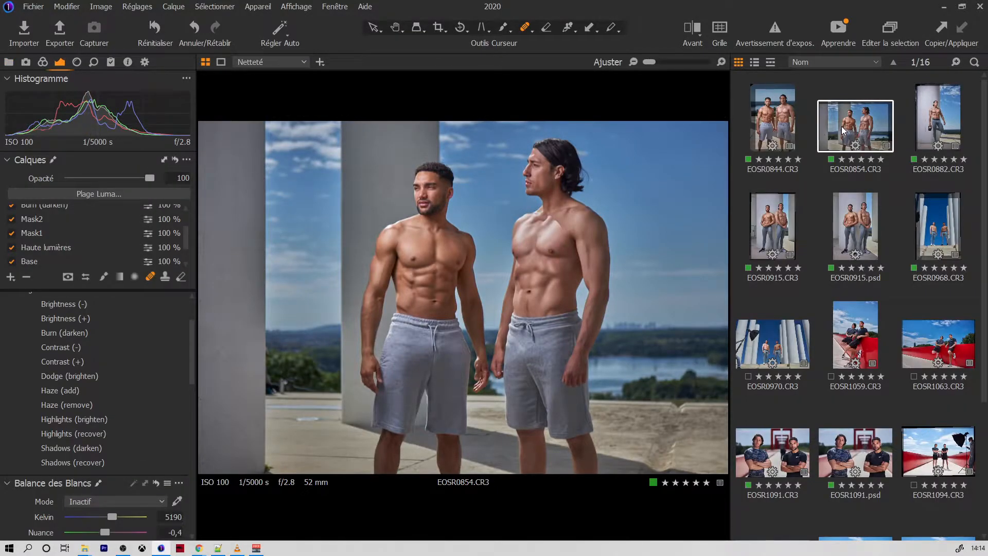
right_click(843, 129)
mouse_move(794, 208)
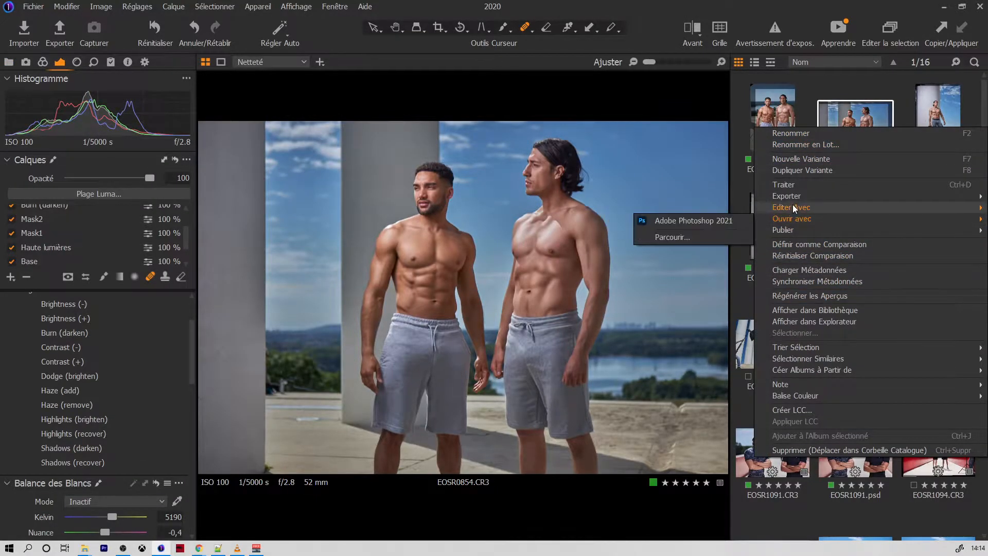
click(651, 36)
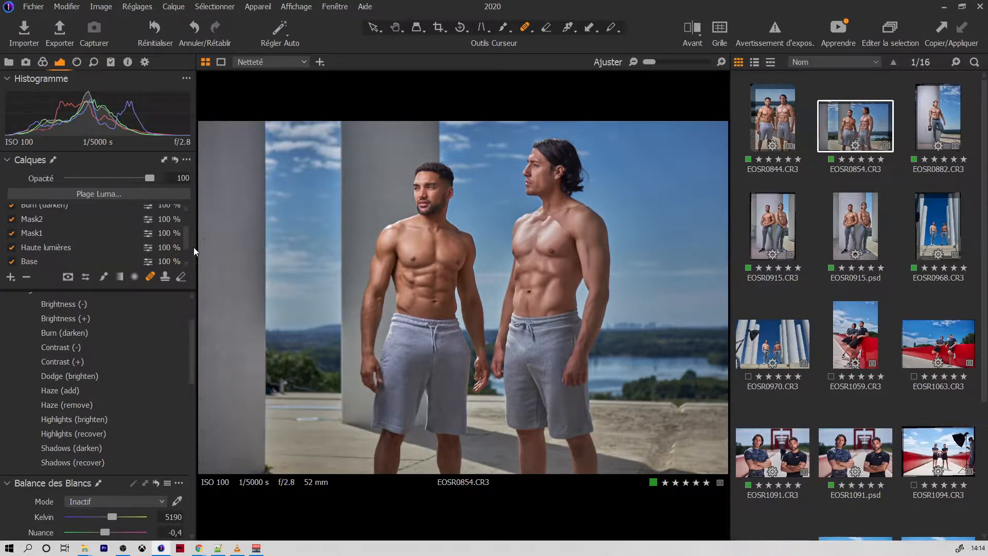
Select the Base layer and collapse the Style de Pinceaux tool to reach the white balance and exposure settings.
scroll(188, 253, down, 2)
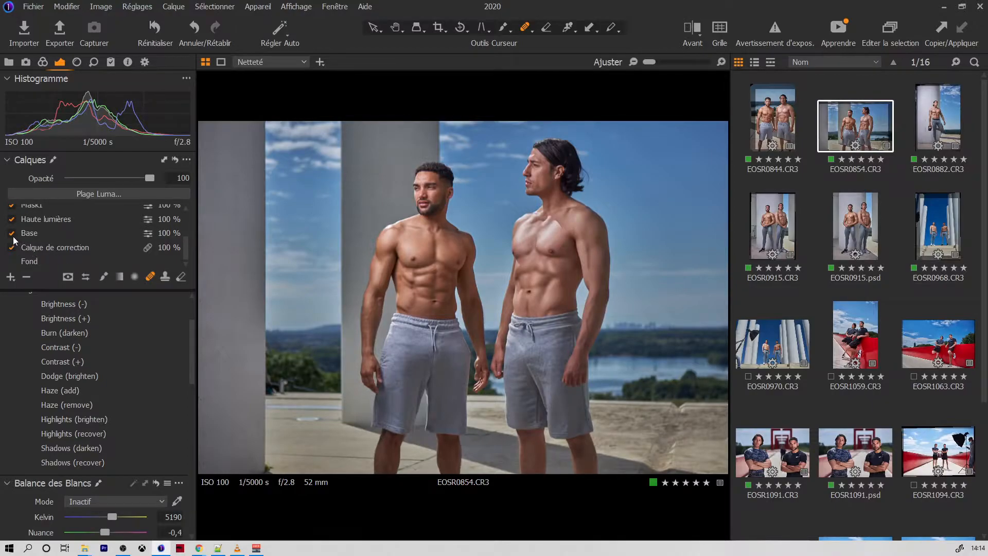
click(67, 235)
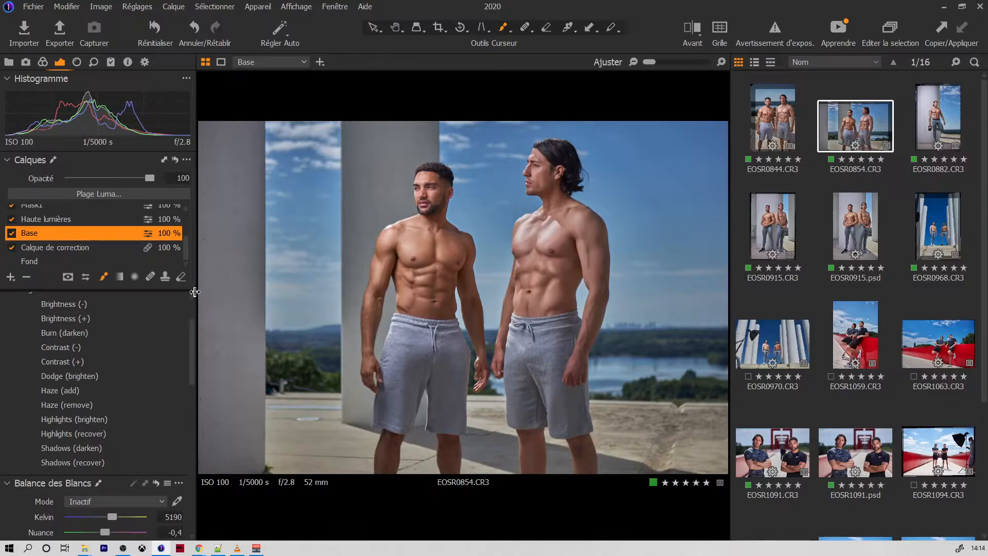
scroll(192, 299, up, 1)
click(61, 299)
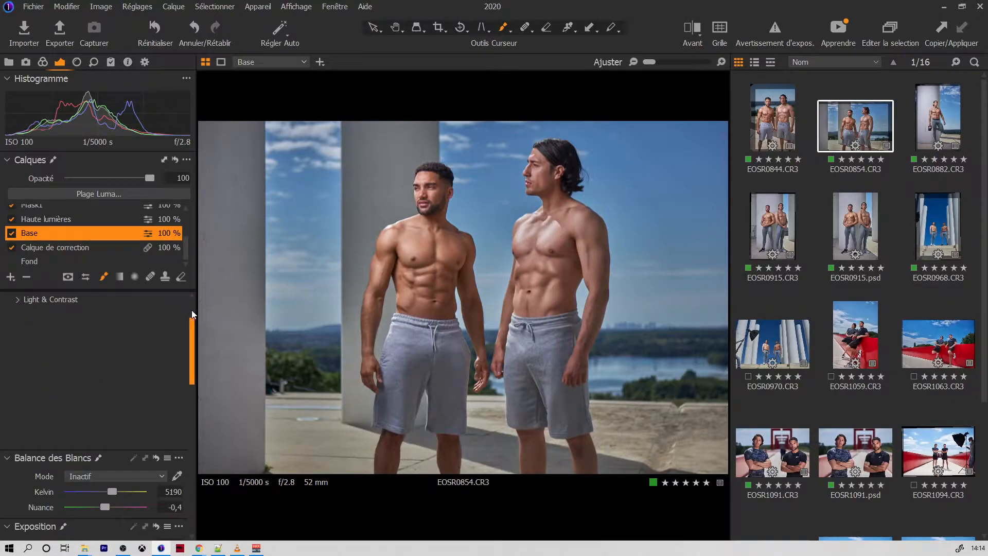
scroll(191, 310, up, 1)
click(24, 318)
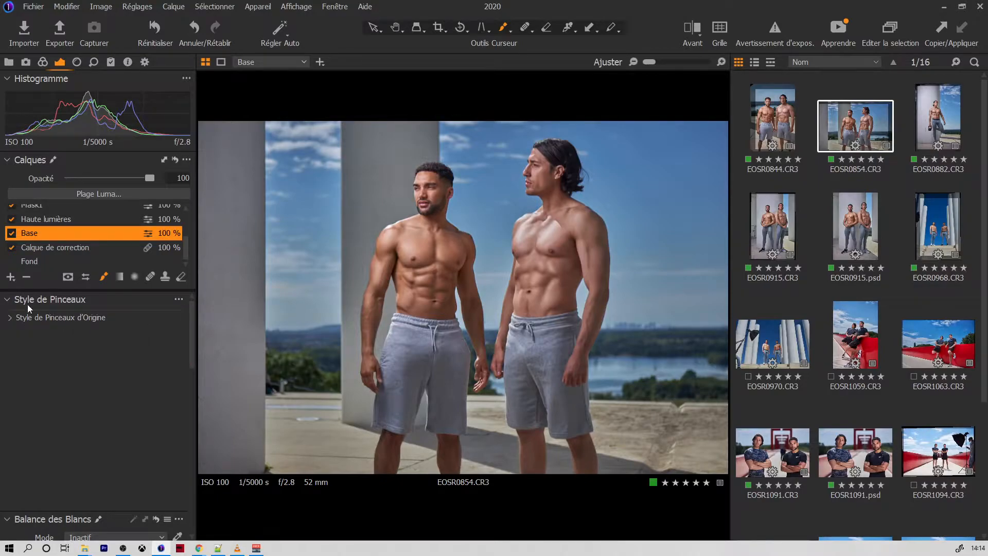
click(29, 303)
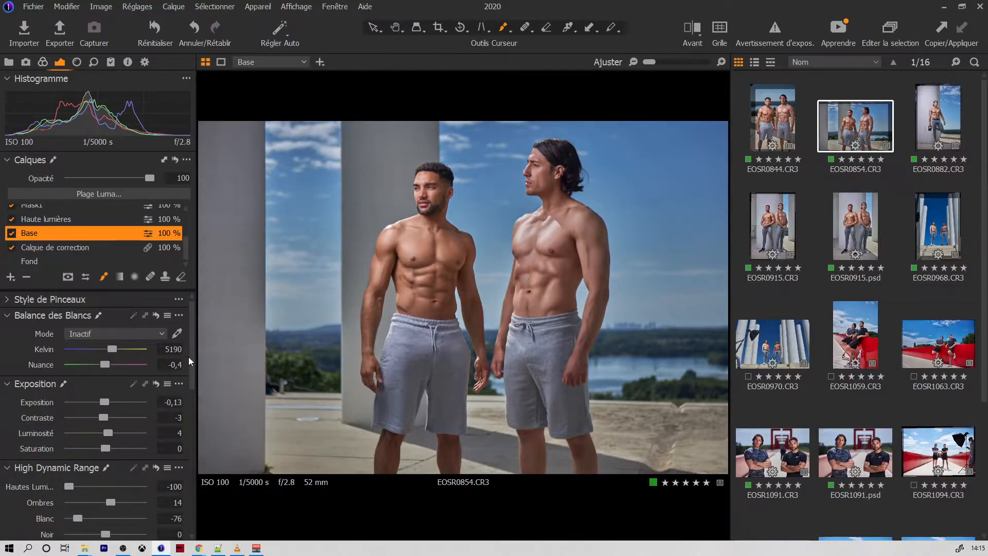
Turn off the Netteté, Dodge (brighten), Burn (darken) and Mask2 layers.
click(12, 219)
click(12, 219)
drag(187, 247, 189, 230)
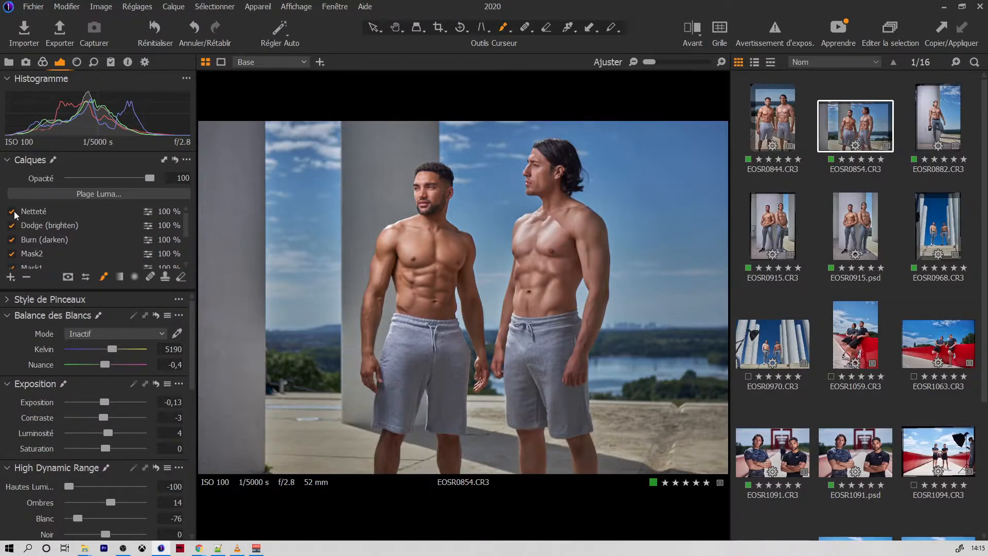
click(12, 226)
click(12, 239)
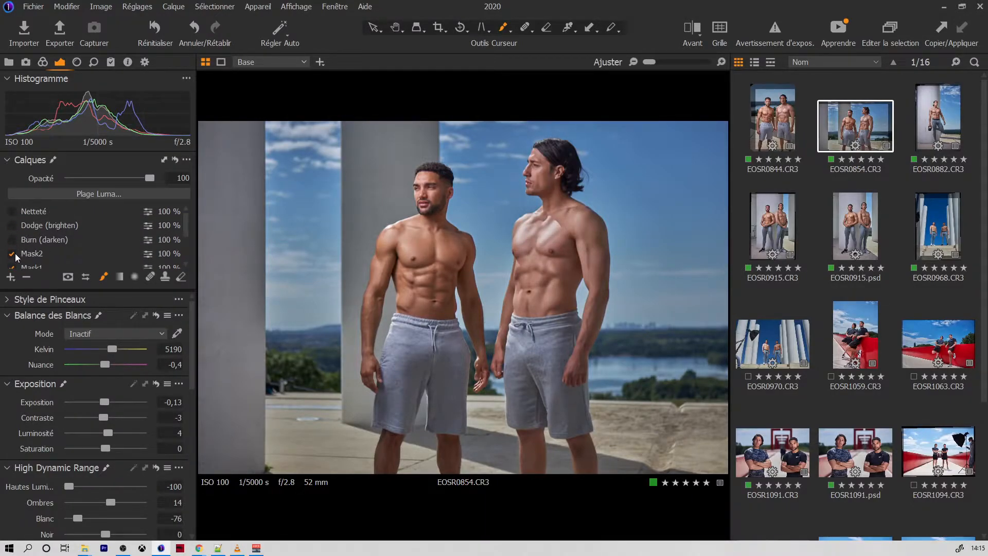
Turn off the Mask1 layer, and switch the Haute lumières layer off and back on to compare its effect.
scroll(42, 229, down, 3)
click(42, 230)
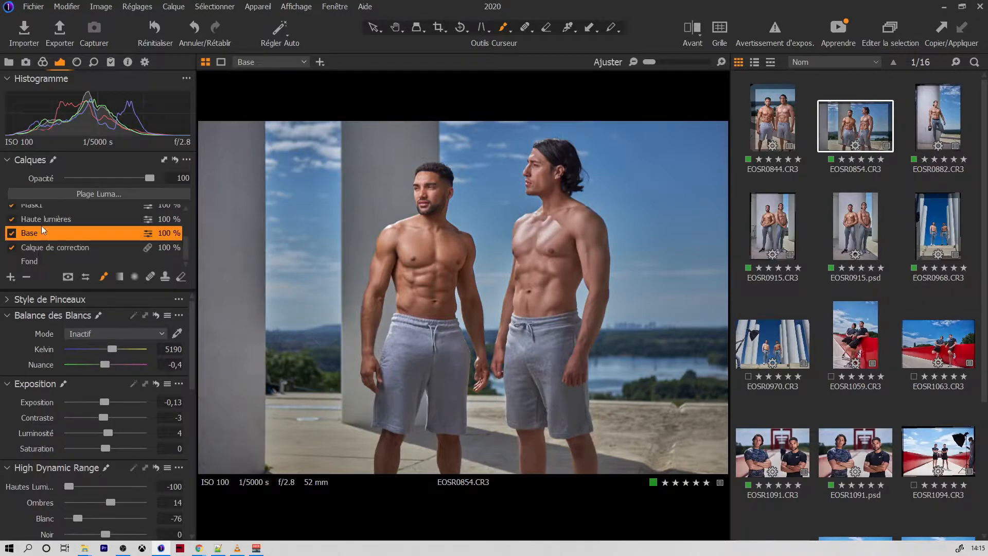
click(12, 206)
click(12, 219)
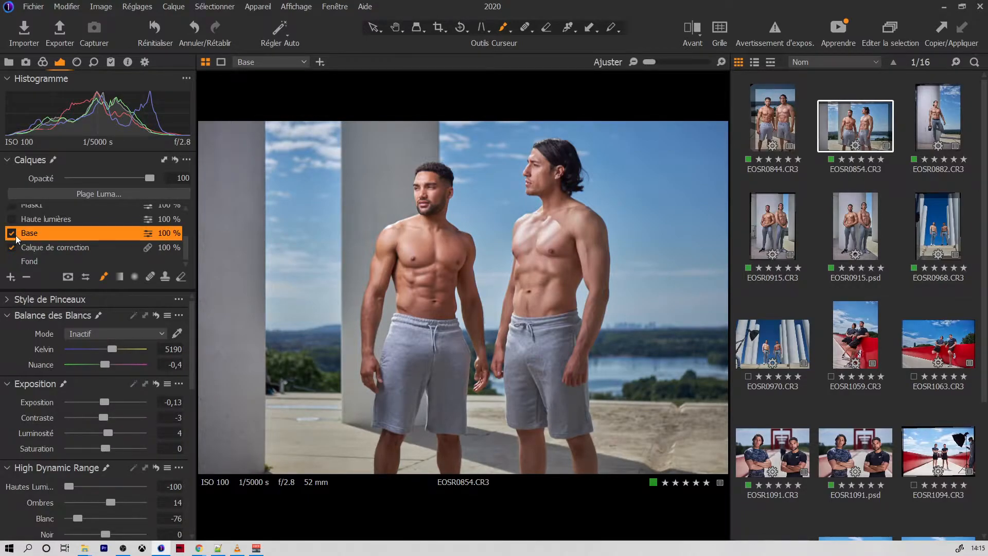
click(11, 219)
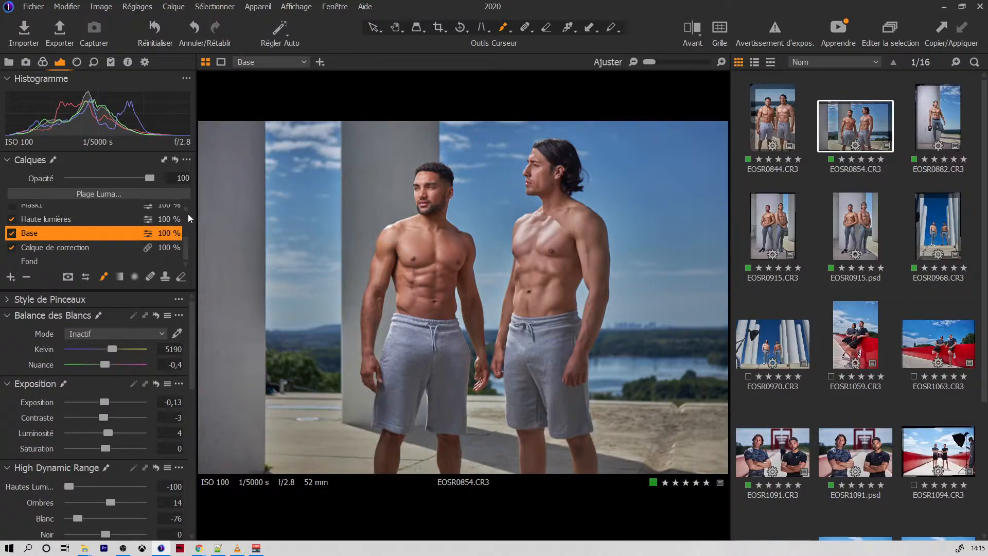
Select the Mask1 layer, show the color tools and turn the layer back on.
scroll(186, 208, up, 1)
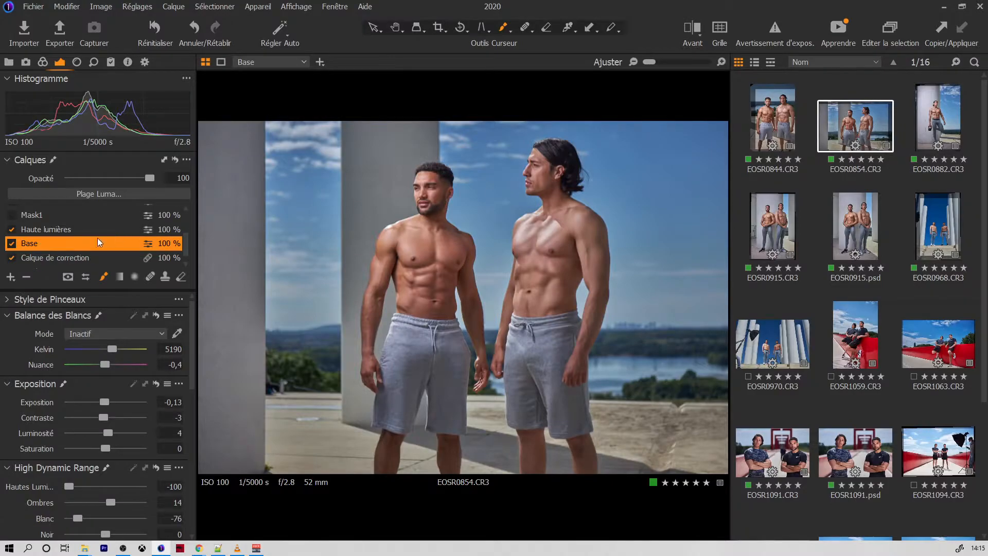
click(47, 215)
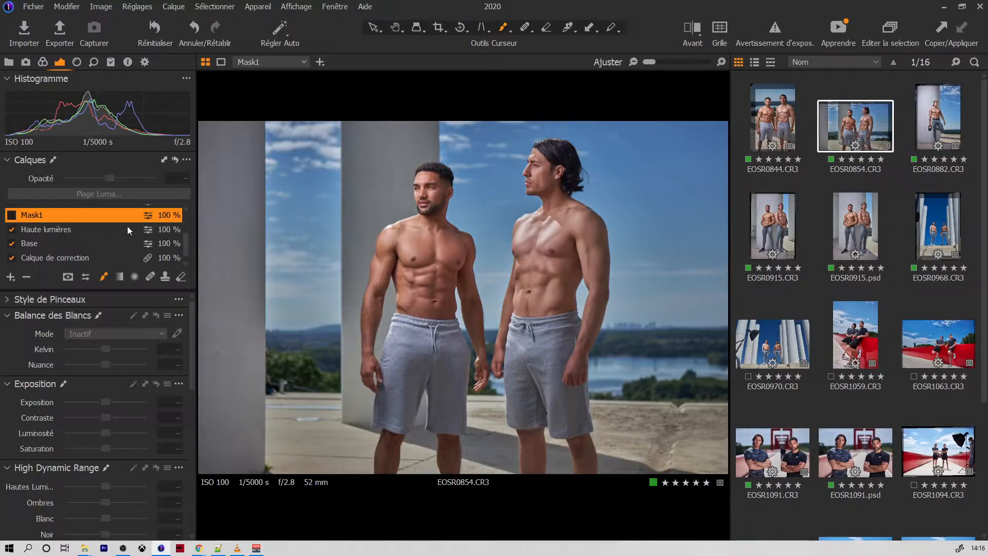
click(43, 61)
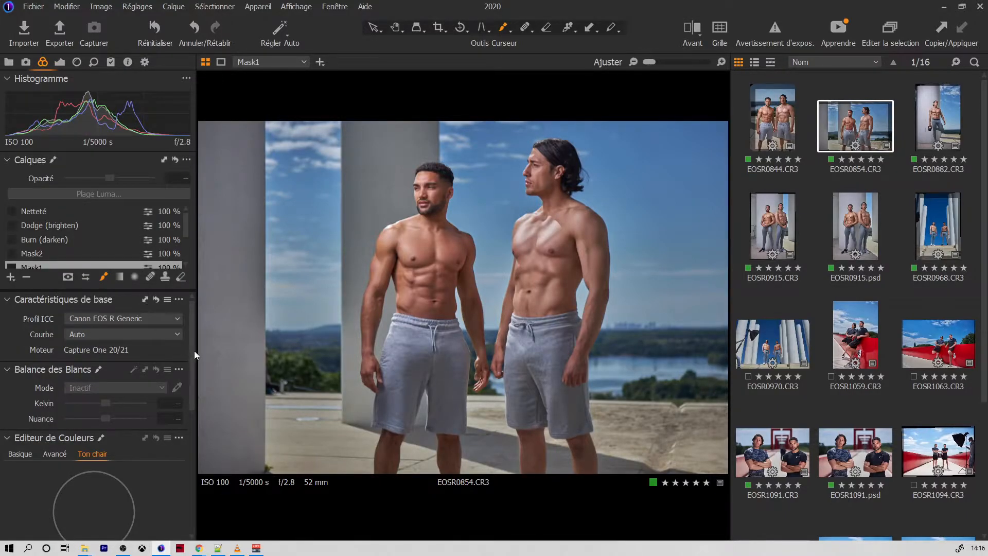
mouse_move(192, 354)
mouse_down()
mouse_move(190, 367)
mouse_move(190, 350)
mouse_up()
scroll(187, 261, down, 1)
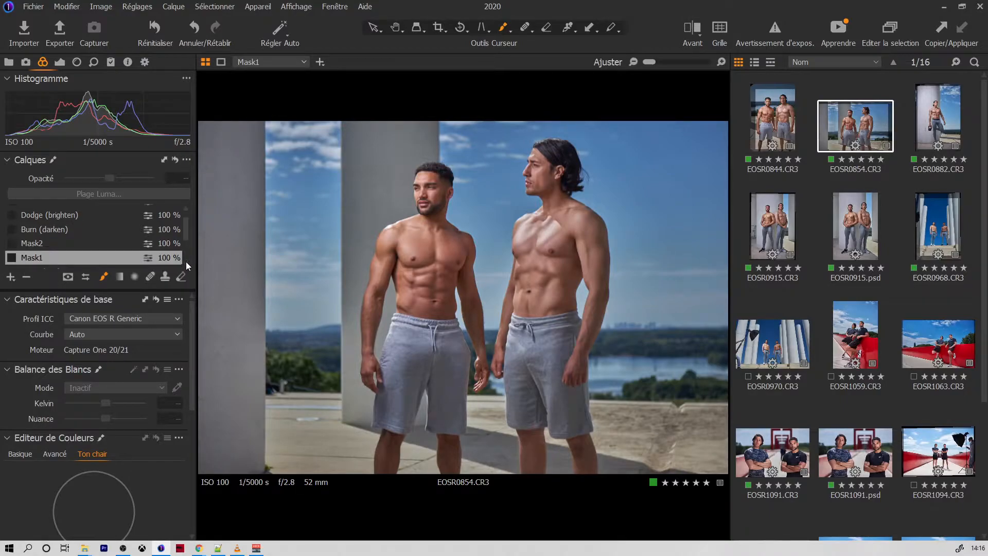
click(11, 257)
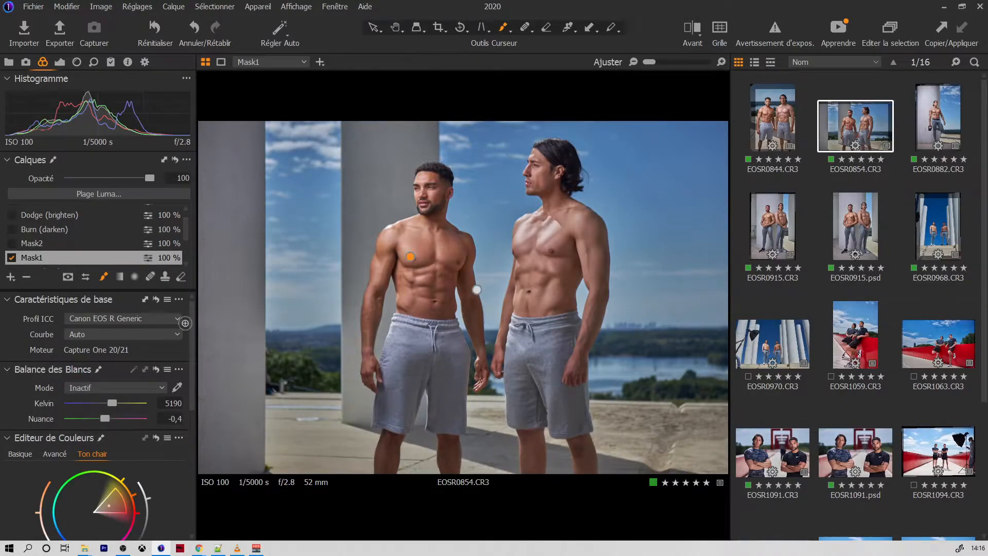
Review the Basique and Avancé modes of the color editor for Mask1, then return to Ton chair.
scroll(186, 239, down, 3)
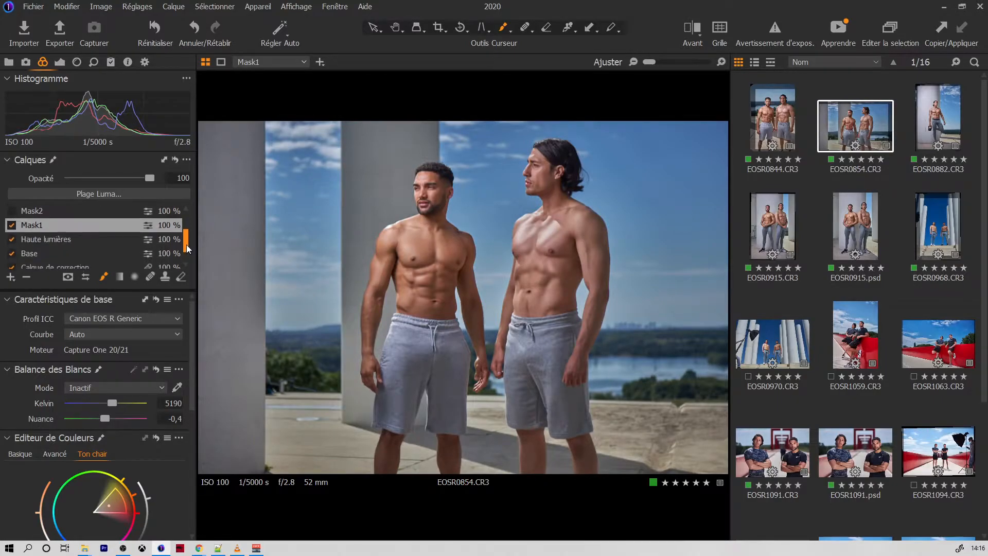
scroll(190, 387, down, 3)
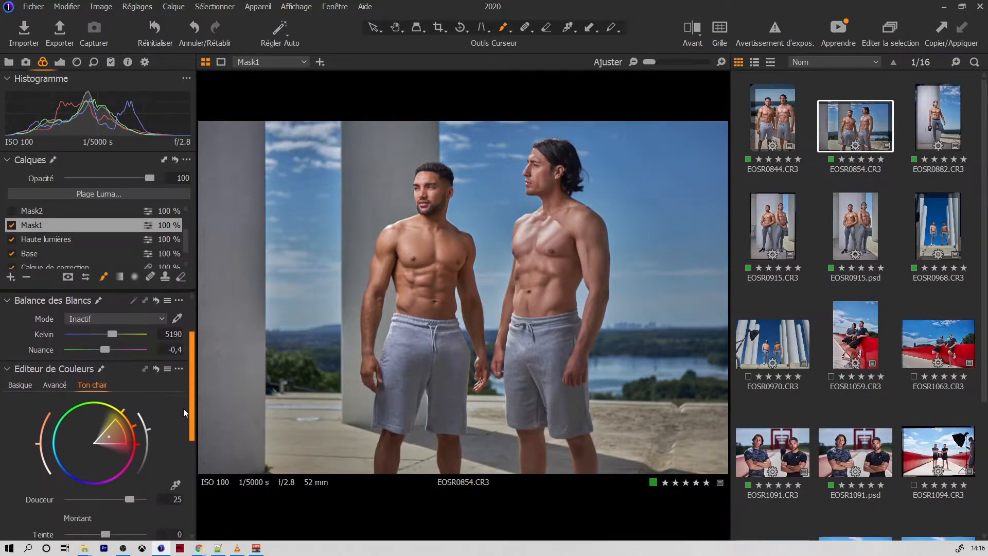
click(23, 383)
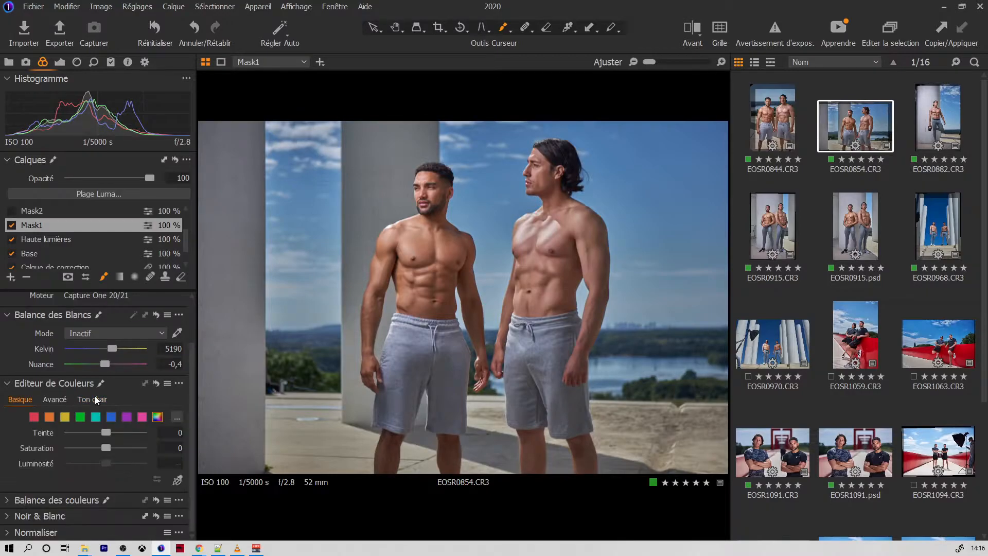
click(55, 400)
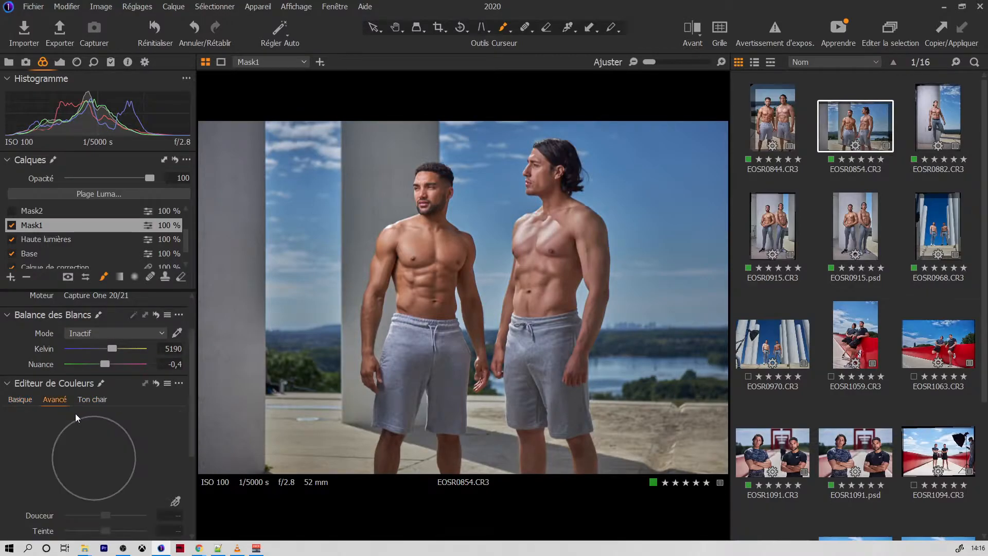
click(103, 400)
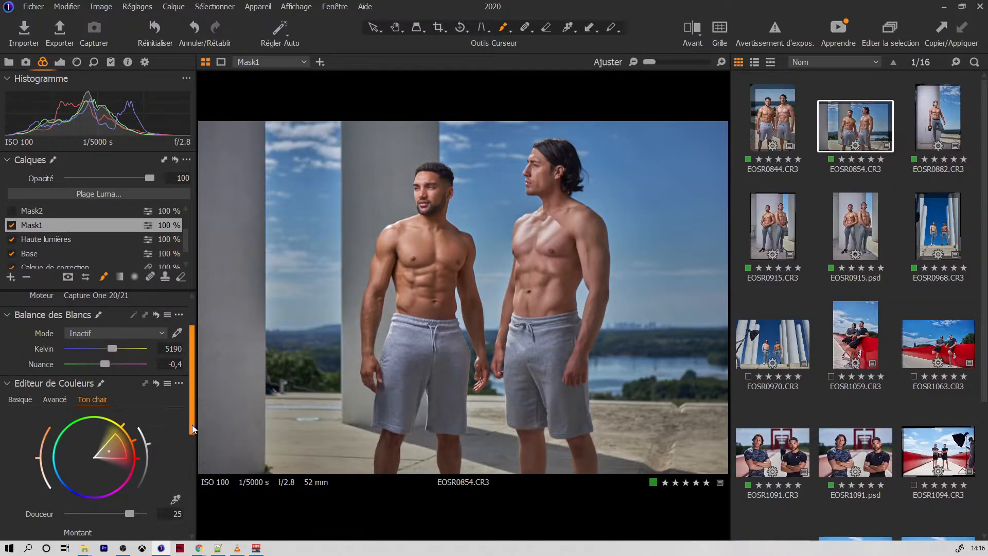
scroll(192, 423, down, 2)
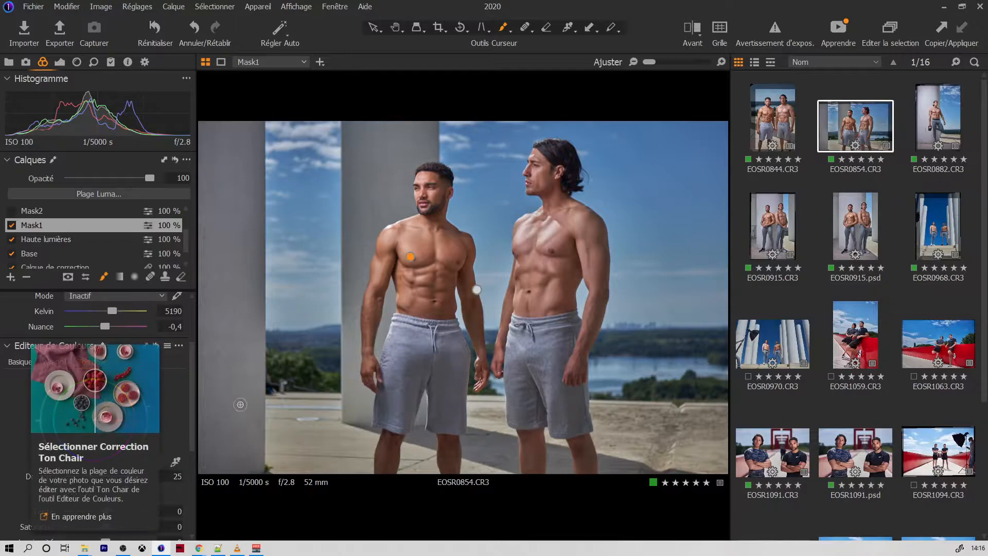
Compare the bearded man's torso close up with the Mask1 layer switched off and back on.
click(650, 63)
drag(652, 63, 662, 64)
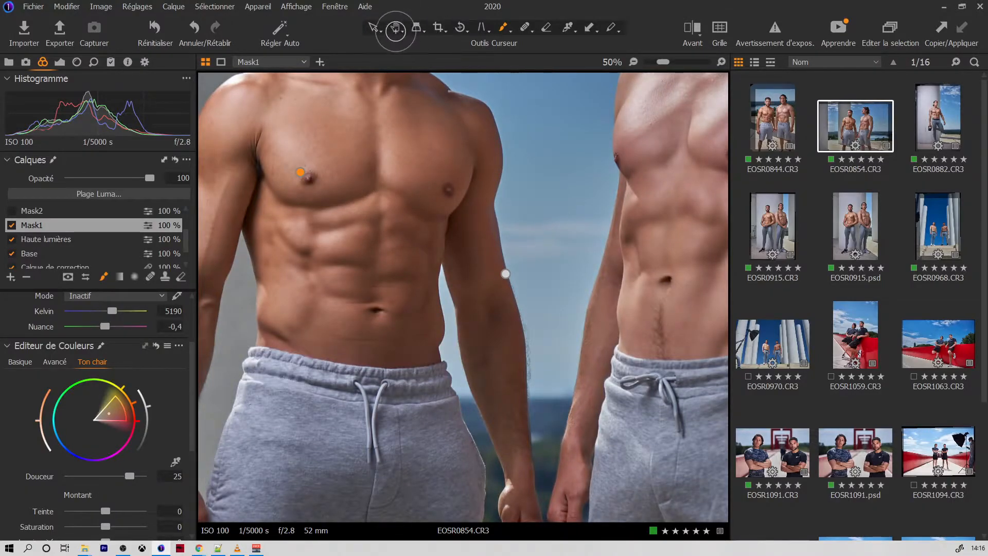
click(396, 31)
drag(346, 117, 372, 203)
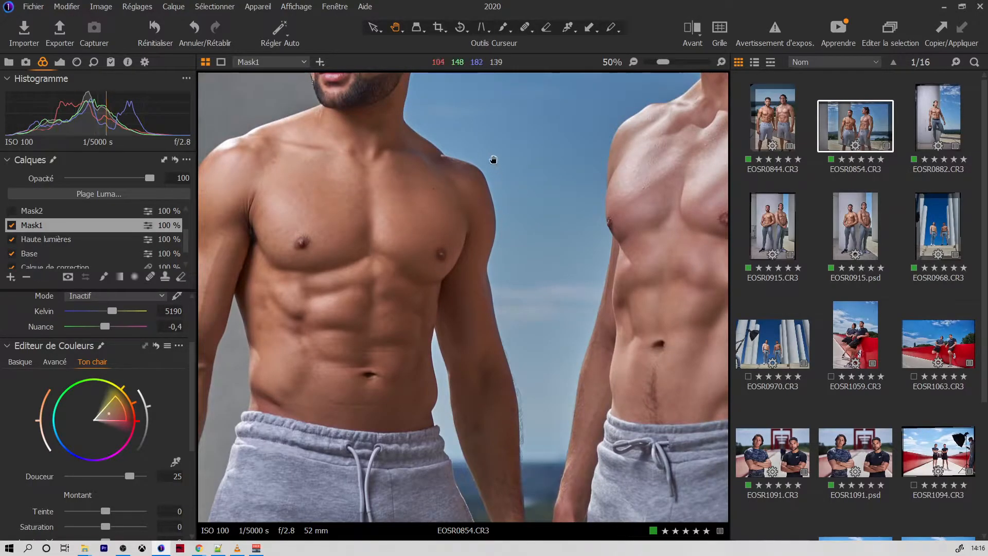
click(11, 225)
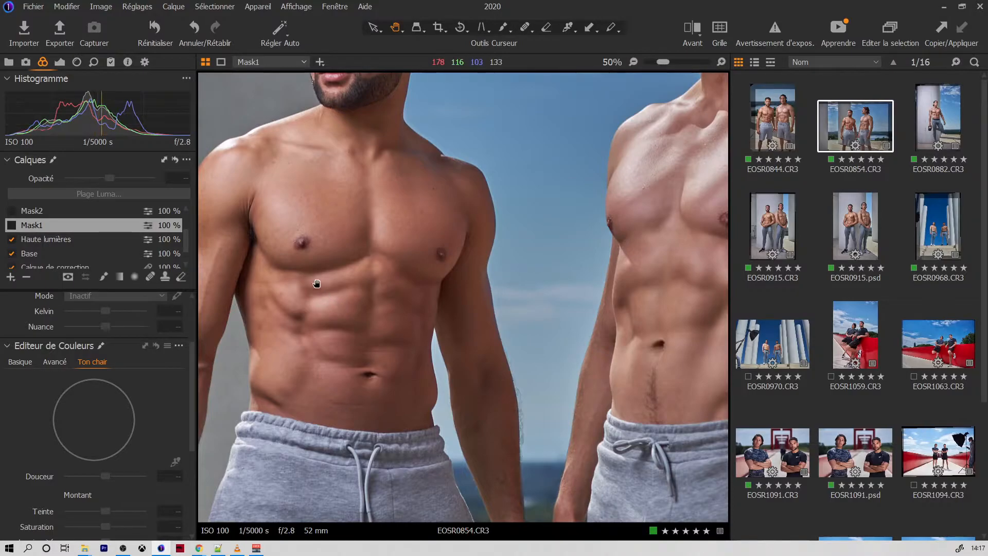
click(14, 227)
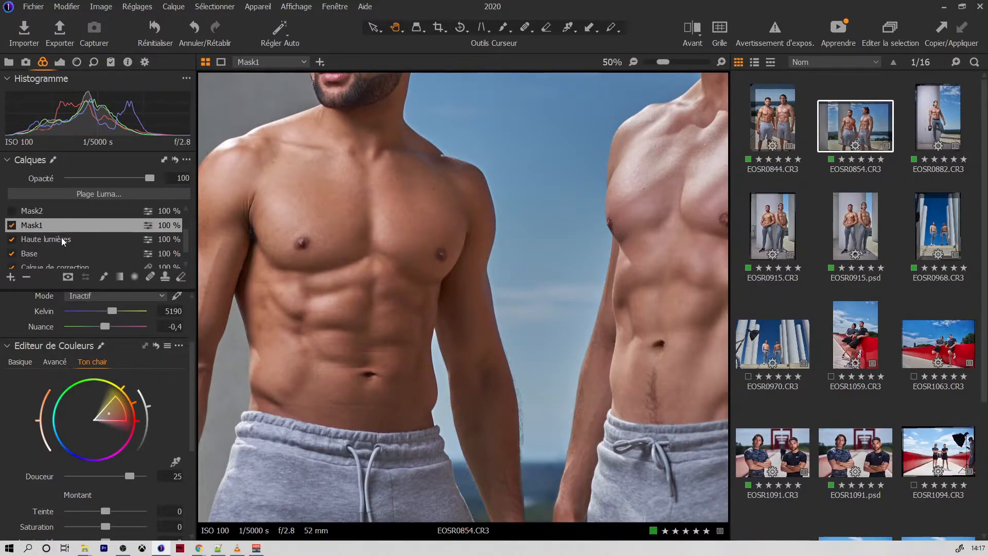
Display the painted mask of Mask1 and open the settings of the mask-drawing brush.
key(m)
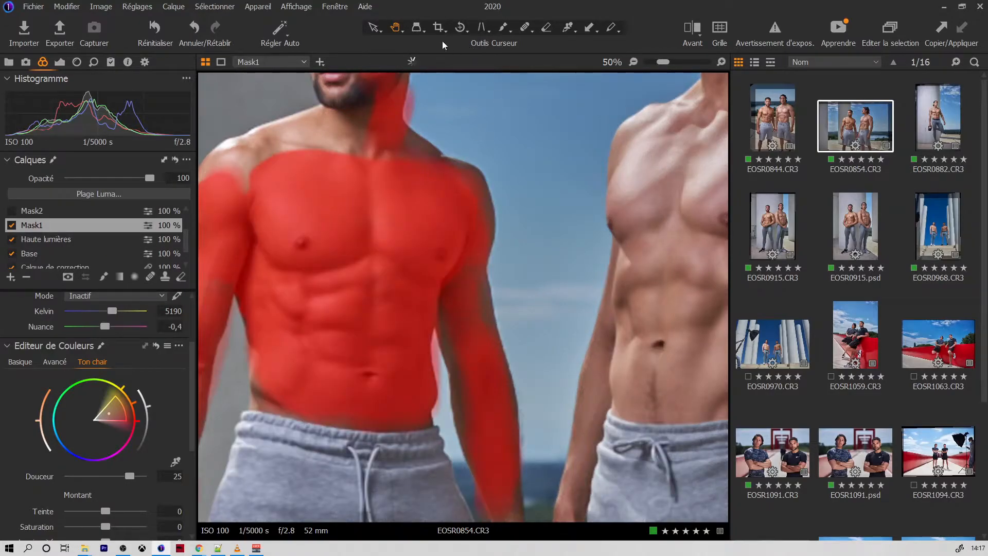
click(508, 30)
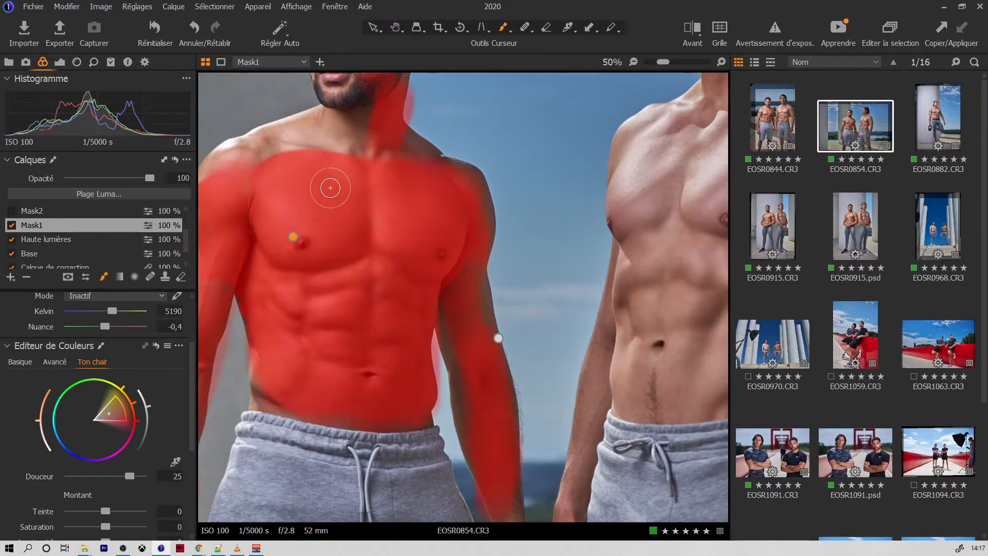
right_click(359, 222)
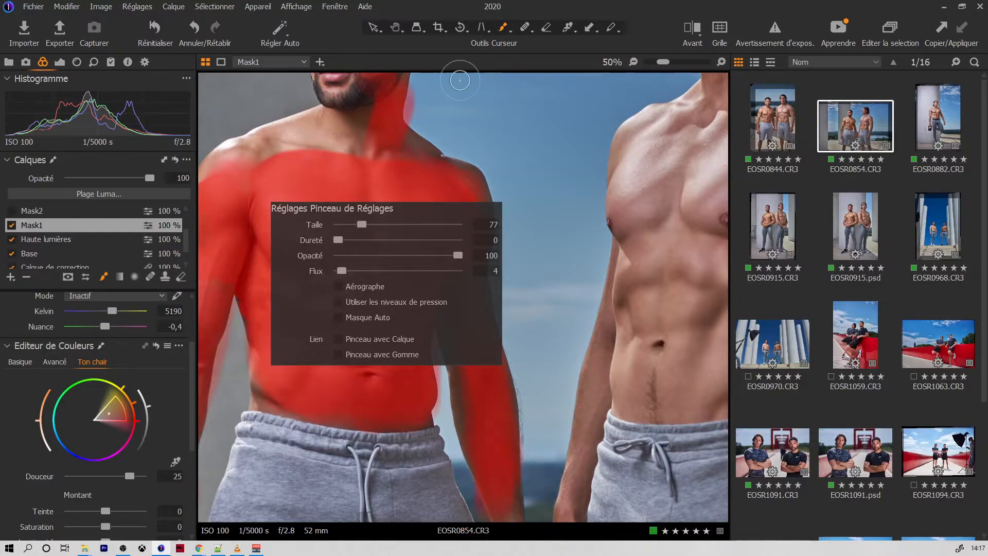
Hide the painted mask of Mask1 and set its skin tone Uniformité Teinte to 59.
click(374, 32)
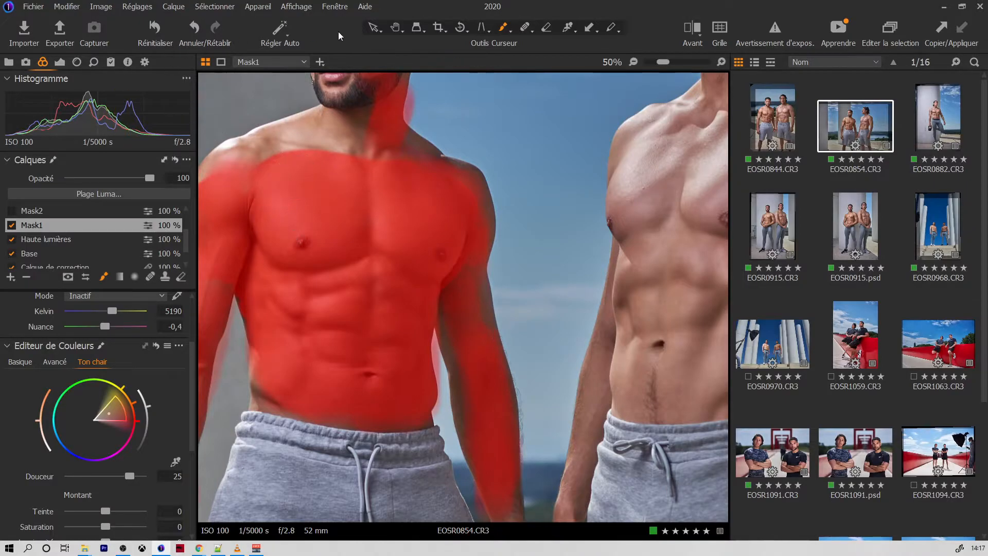
drag(663, 63, 656, 63)
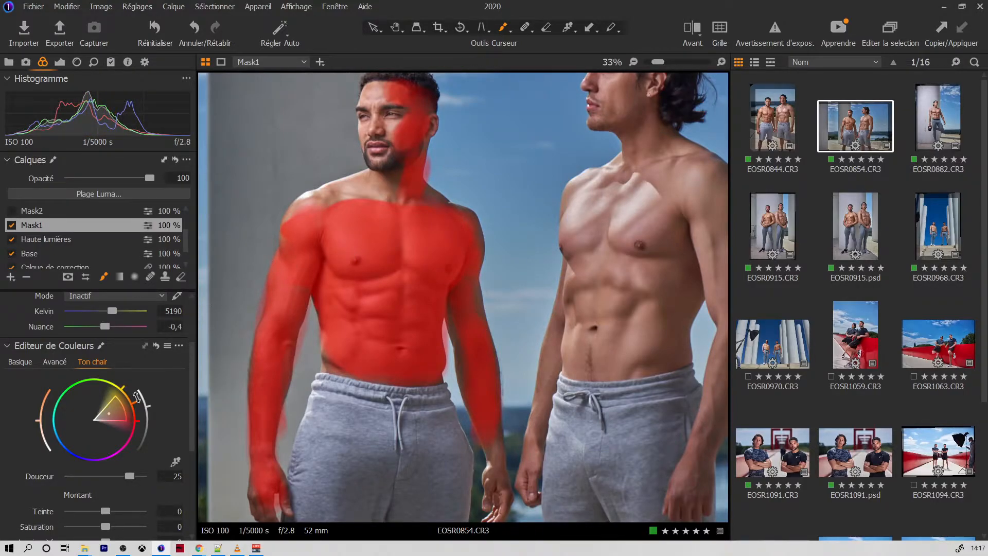
drag(192, 418, 190, 474)
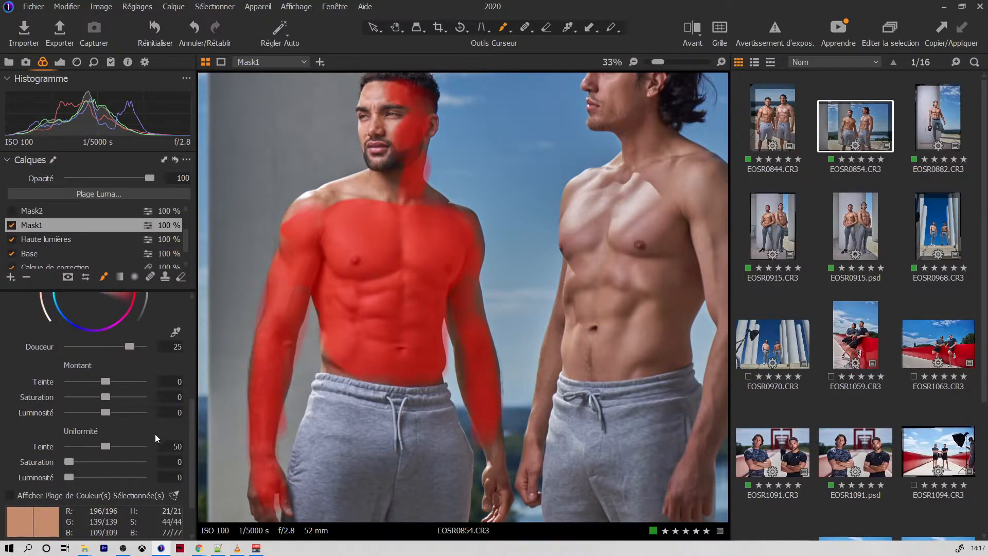
key(m)
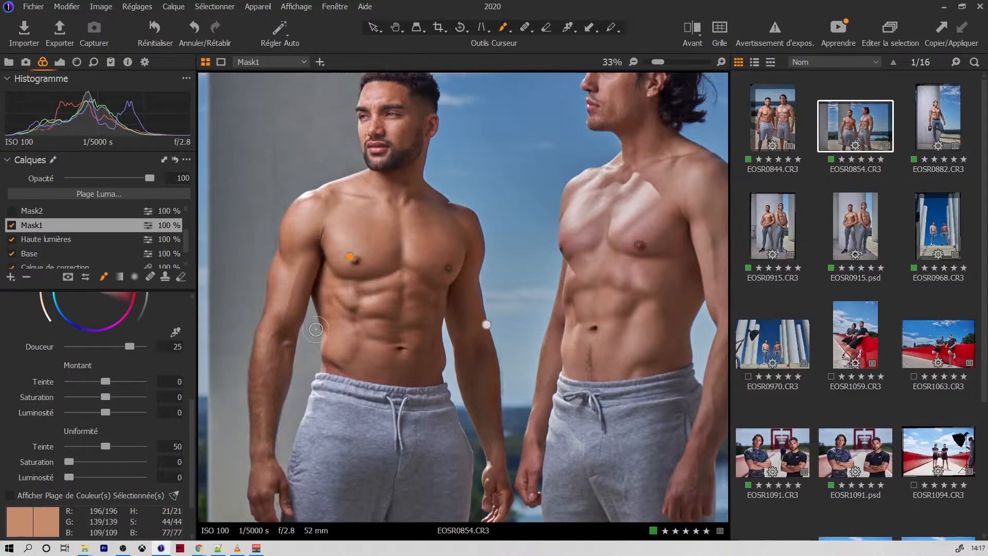
drag(106, 446, 71, 448)
drag(75, 451, 147, 462)
drag(156, 464, 113, 458)
Turn on and select the Mask2 layer, and check its painted mask over the long-haired man's torso.
click(12, 211)
key(h)
drag(474, 148, 272, 146)
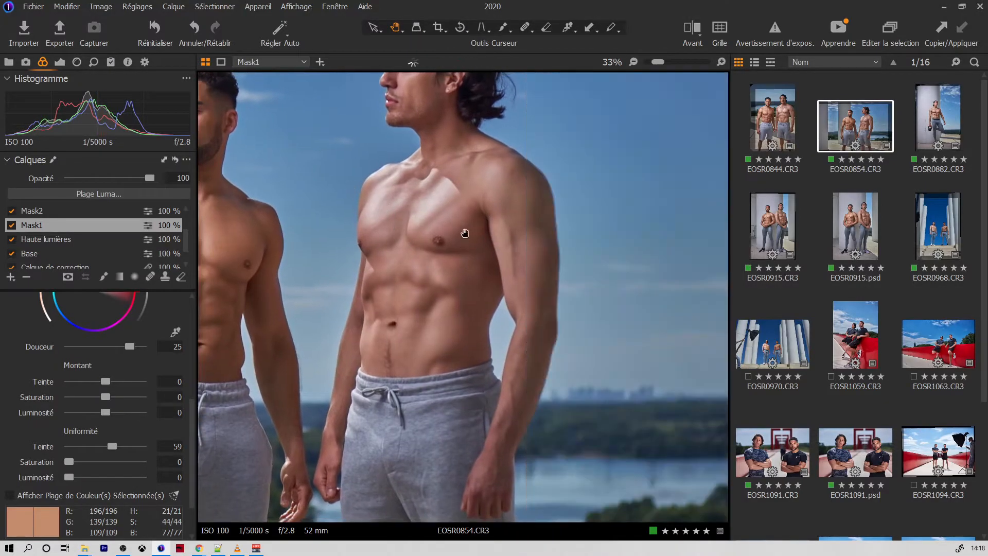
click(52, 212)
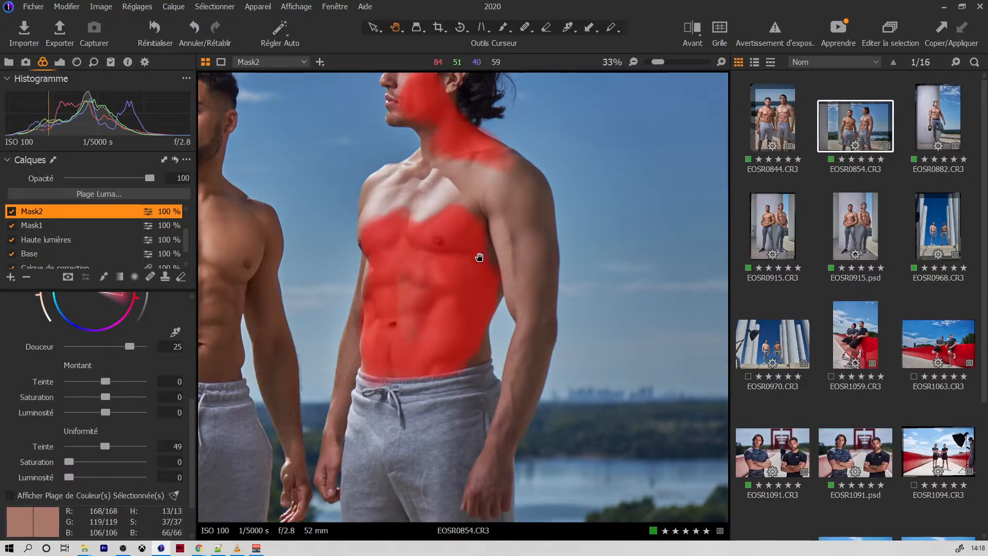
key(m)
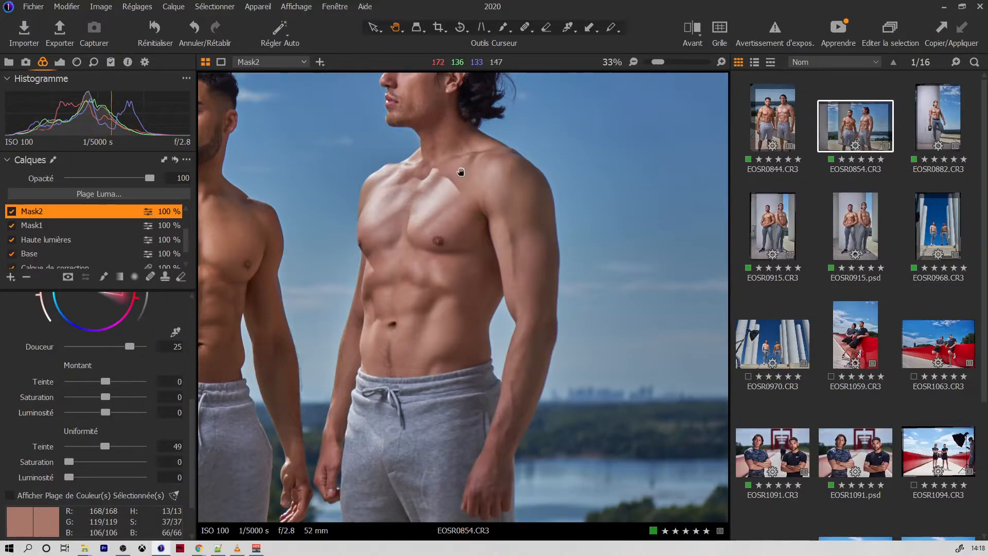
click(634, 62)
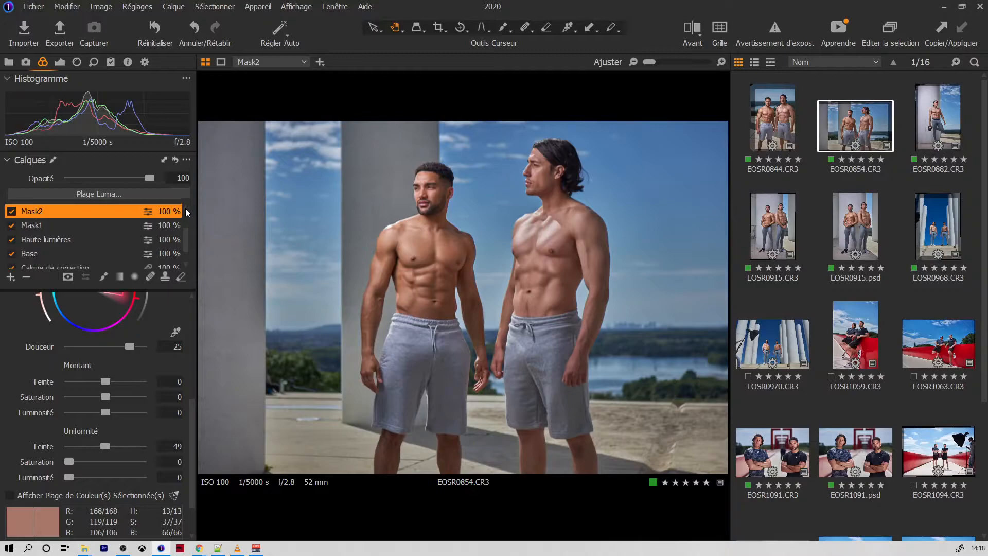
Show the exposure tools and expand the Light & Contrast group of the built-in style brushes.
scroll(186, 208, up, 2)
scroll(188, 219, up, 1)
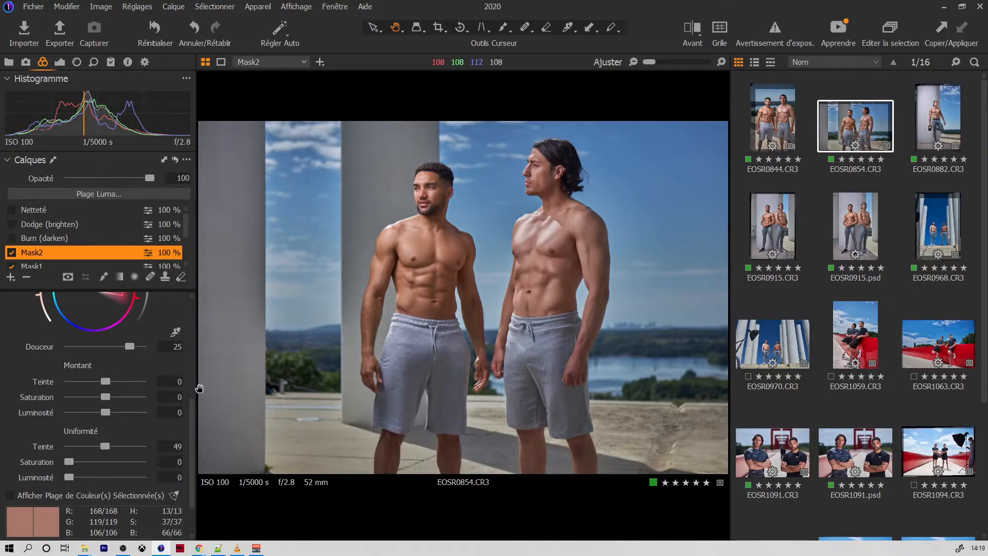
drag(190, 409, 199, 291)
click(61, 62)
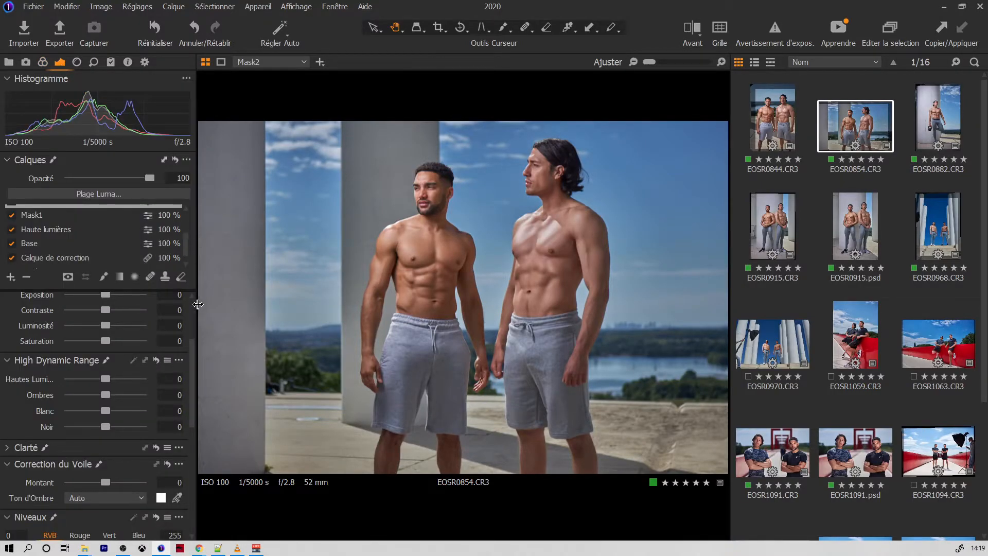
drag(196, 310, 195, 308)
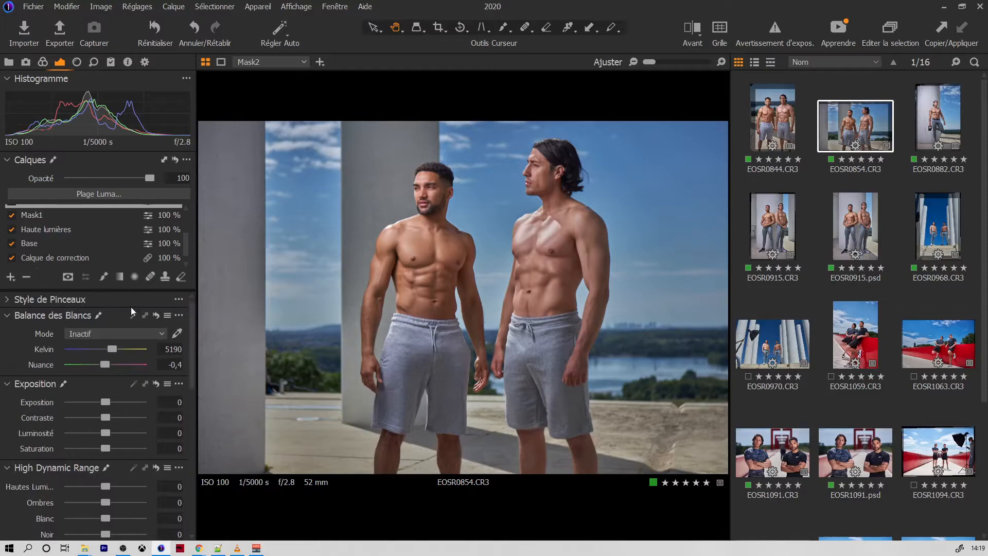
click(8, 300)
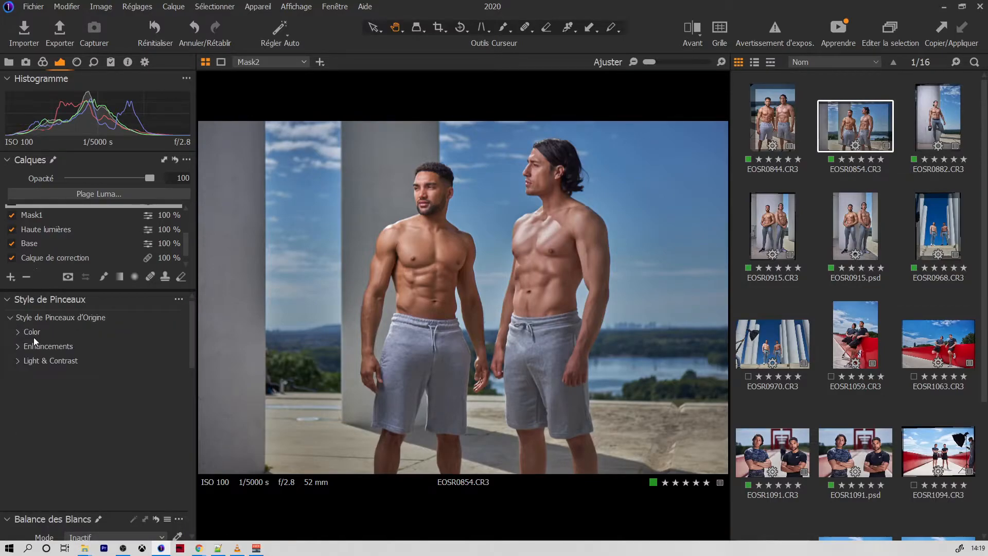
click(18, 360)
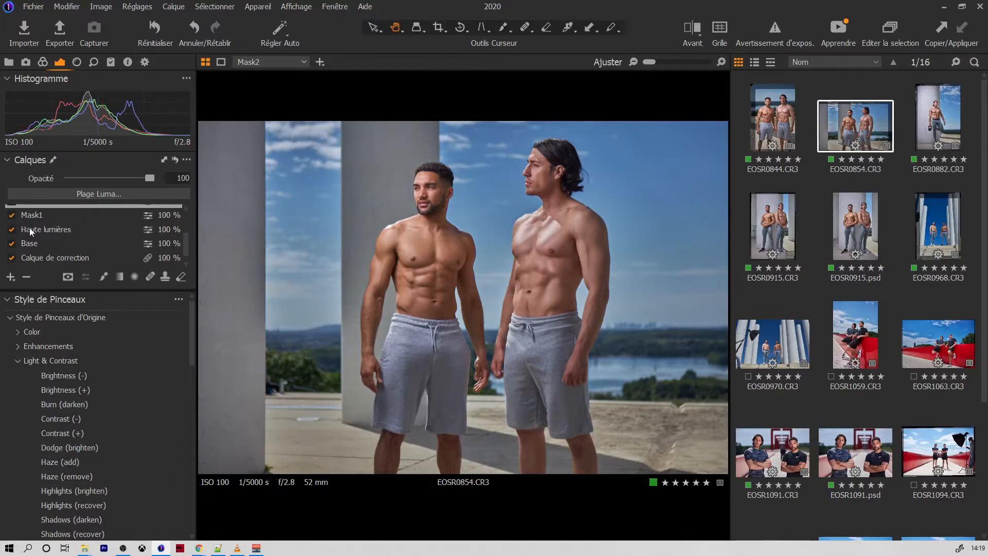
Turn on the Burn (darken) layer and brush beneath the bearded man's chest muscle with the Burn (darken) style brush.
scroll(184, 210, up, 1)
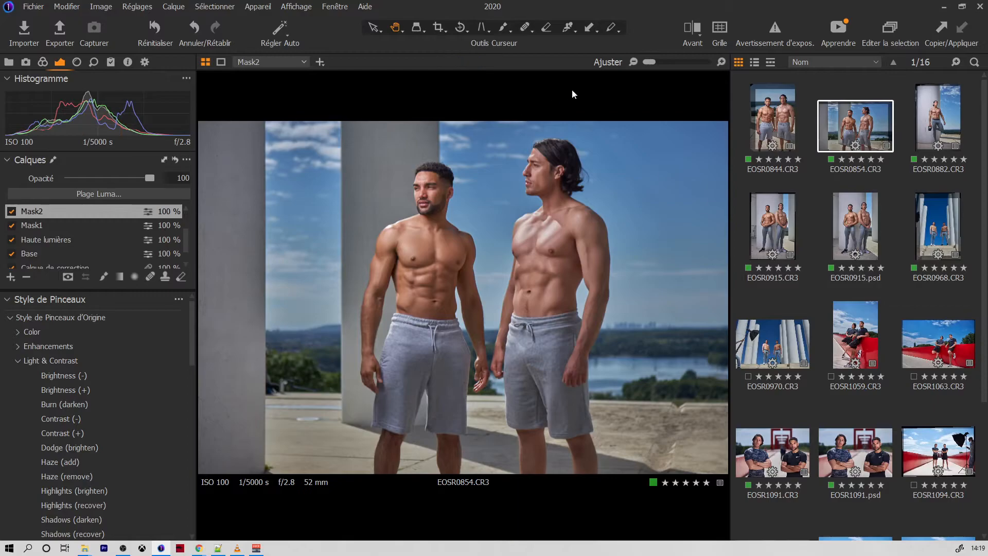
drag(653, 61, 662, 63)
drag(306, 179, 371, 227)
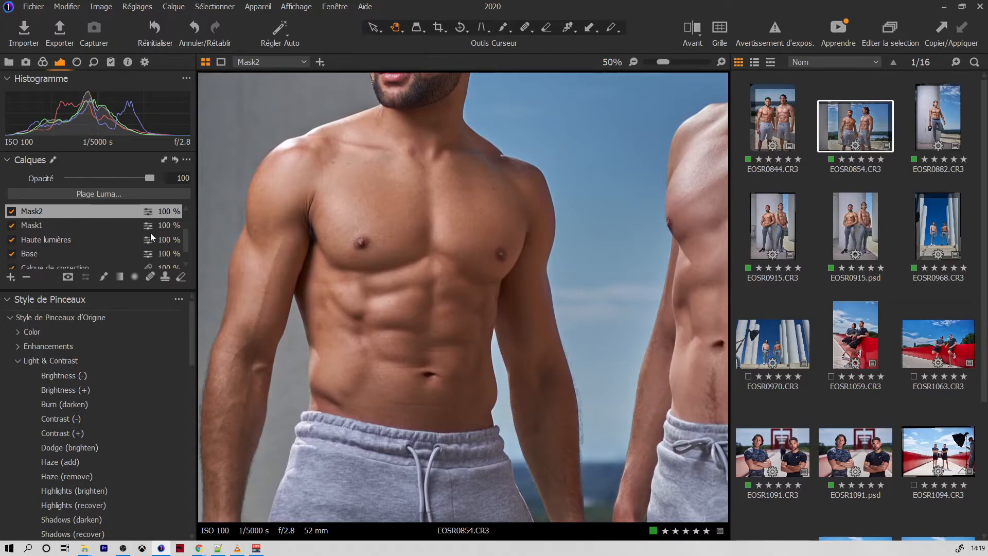
scroll(187, 208, up, 2)
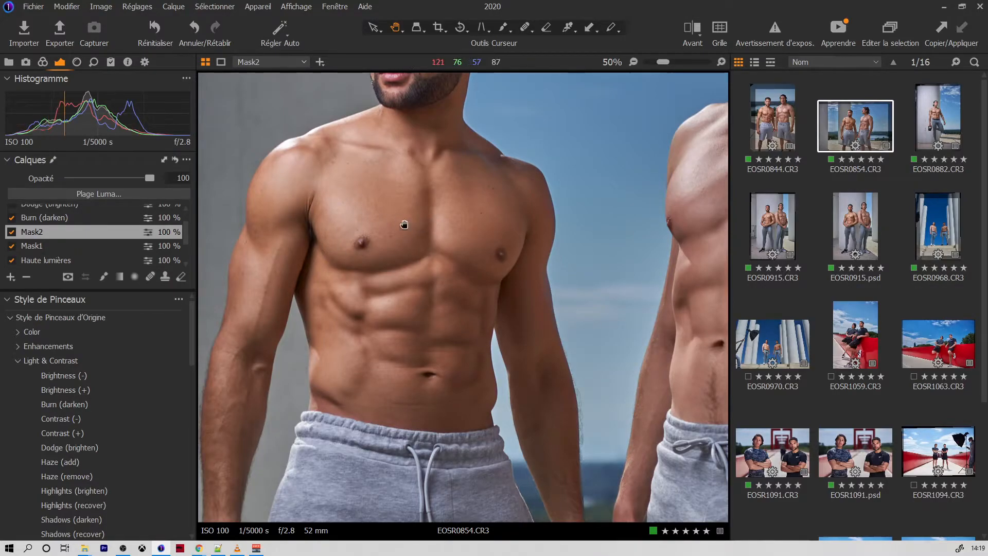
click(53, 219)
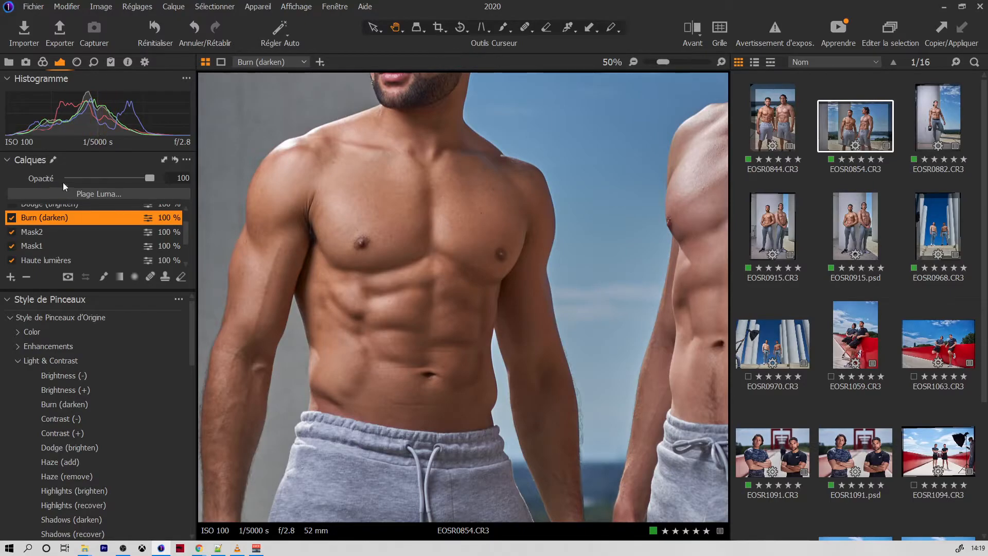
click(504, 29)
click(80, 404)
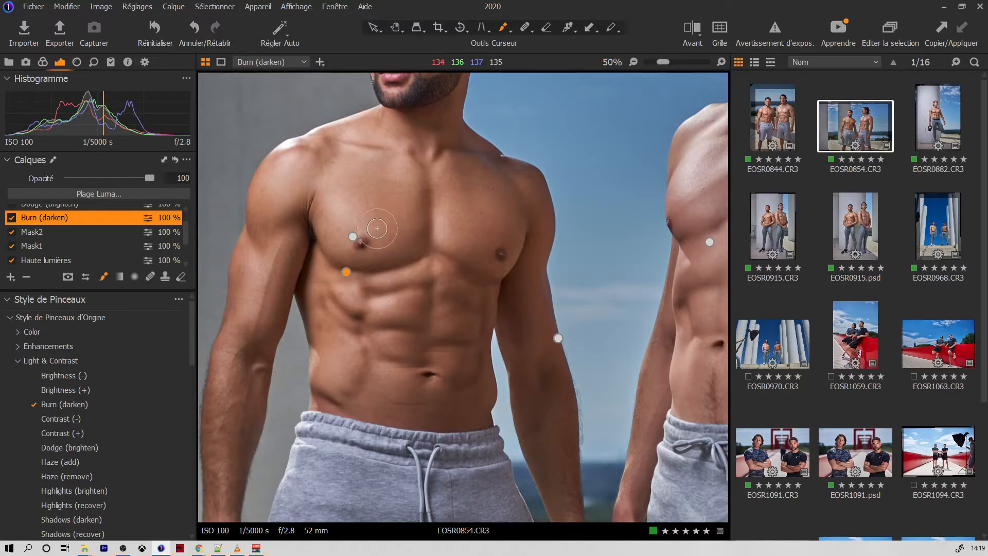
mouse_move(330, 259)
mouse_down()
mouse_move(319, 248)
mouse_move(371, 272)
mouse_up()
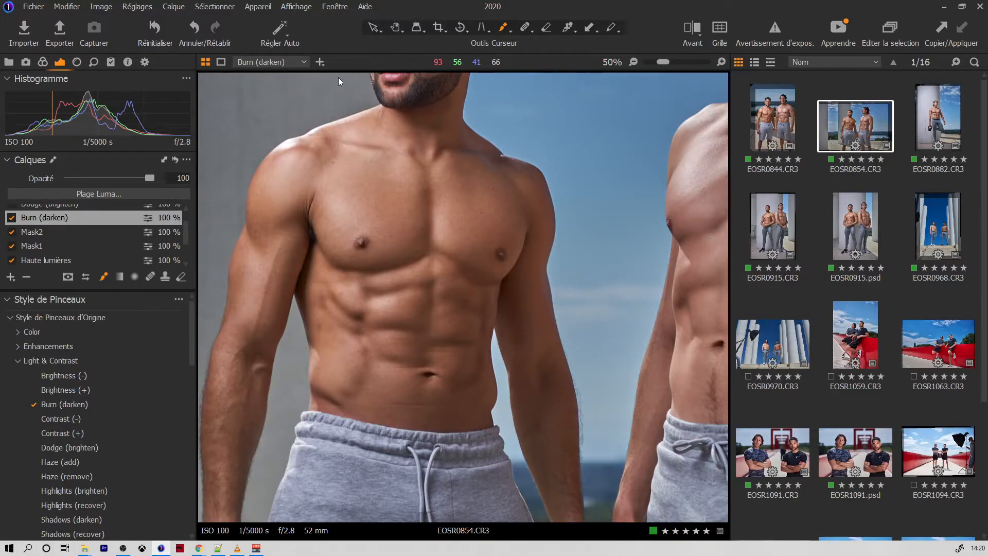
Turn on the Dodge (brighten) layer and inspect the torsos of both men close up.
click(394, 30)
scroll(185, 208, up, 1)
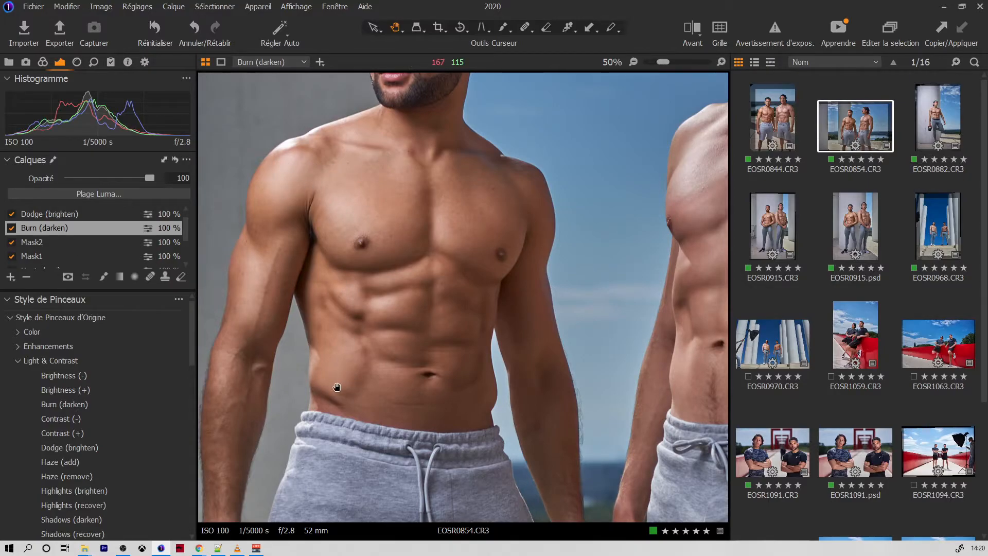
drag(498, 302, 364, 291)
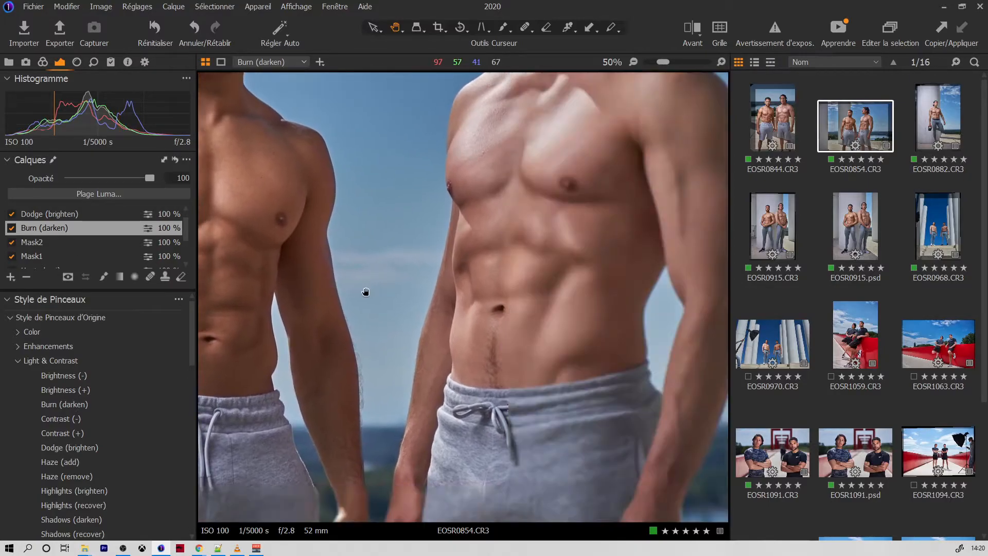
drag(572, 236, 649, 305)
drag(346, 309, 453, 307)
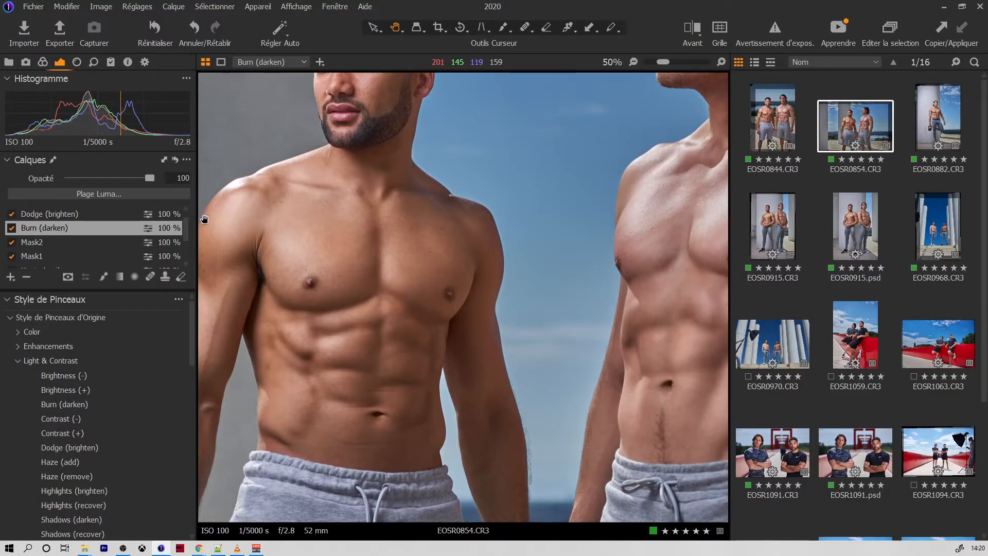
Review the Dodge (brighten) and Burn (darken) layers in turn, and view the whole photo.
click(187, 209)
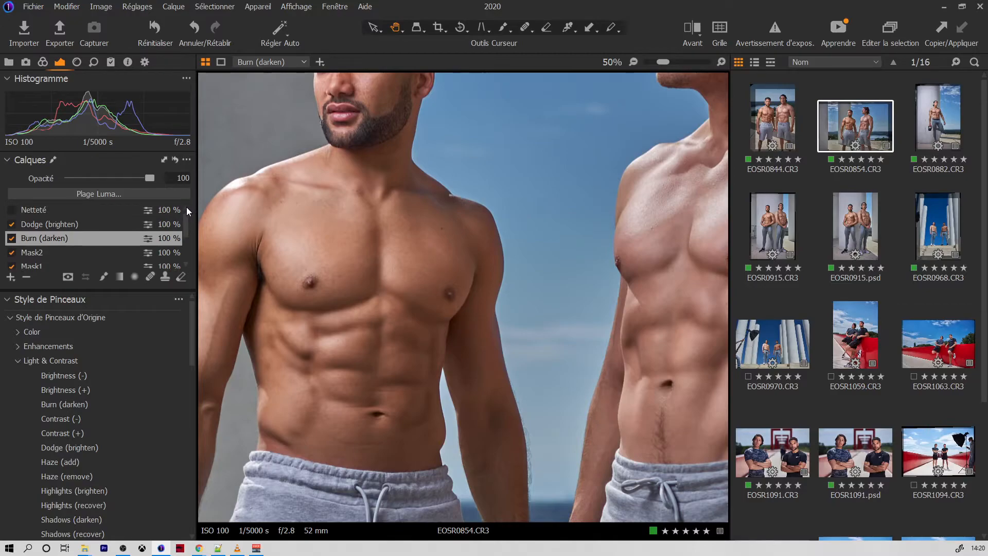
click(67, 225)
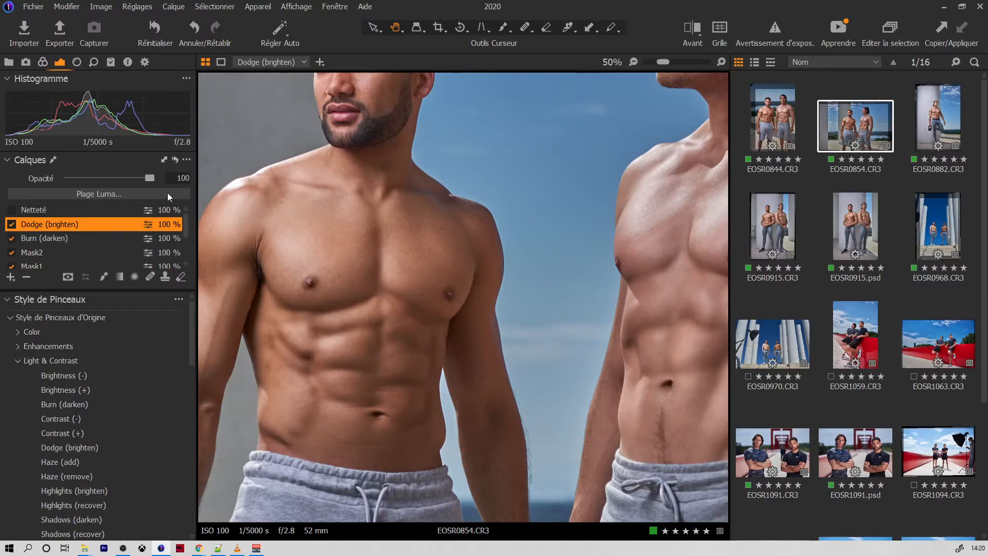
click(42, 239)
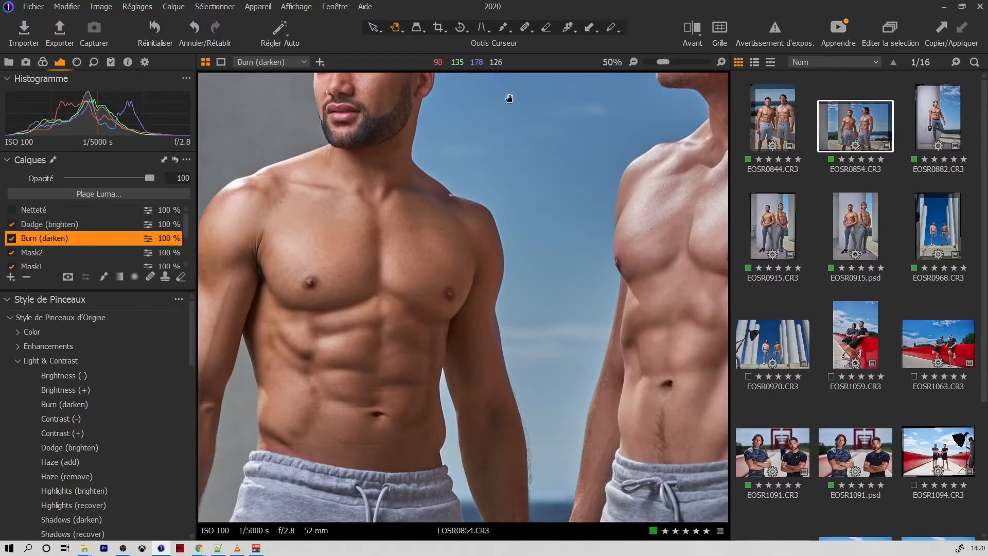
click(633, 61)
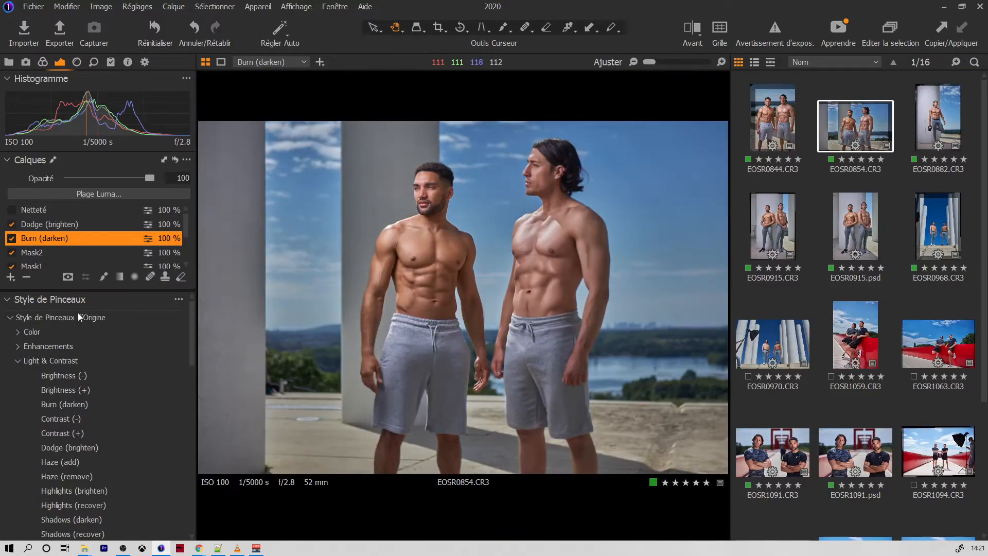
mouse_move(190, 337)
mouse_down()
mouse_move(193, 370)
mouse_move(181, 344)
mouse_up()
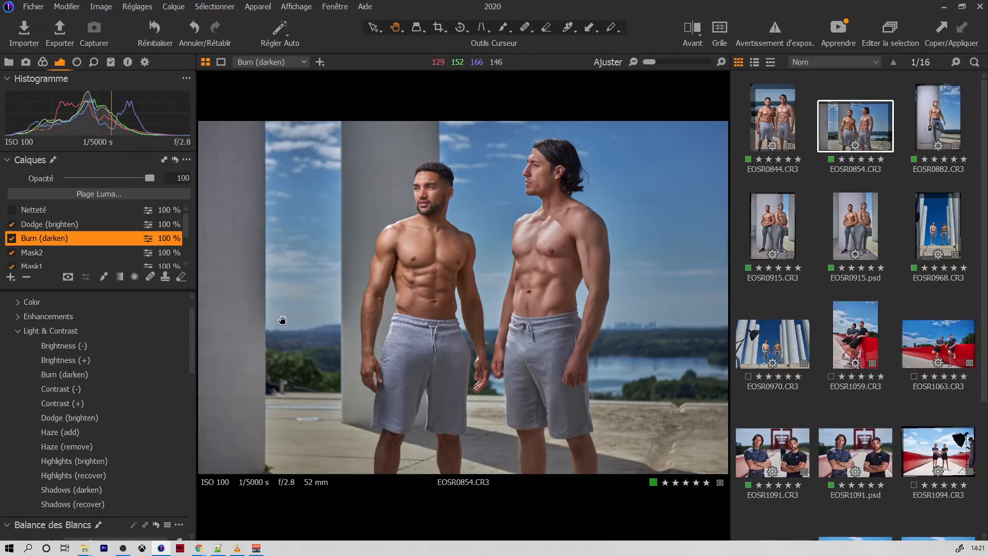
Turn on and select the Netteté layer, and check the bearded man's torso at 100% zoom.
click(38, 209)
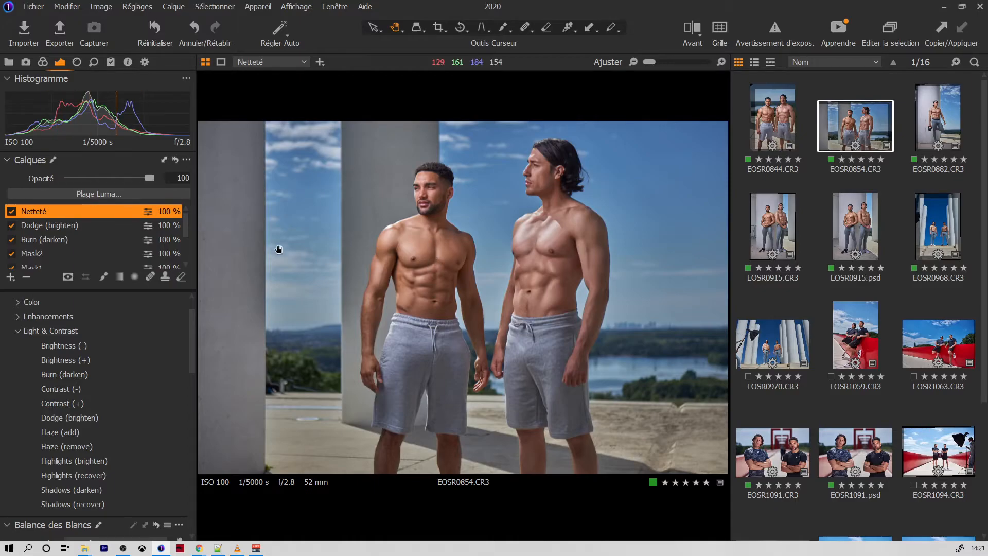
click(431, 265)
click(433, 267)
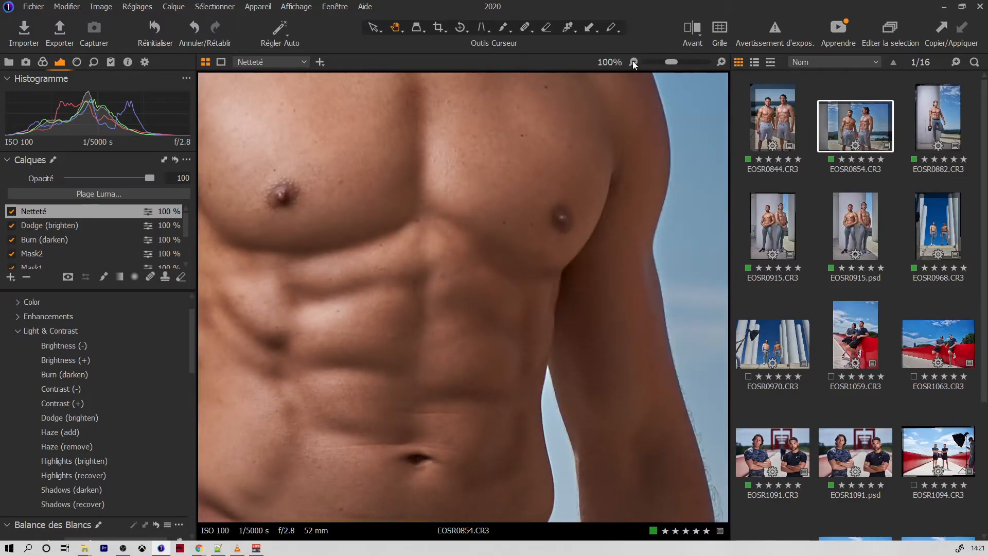
click(633, 61)
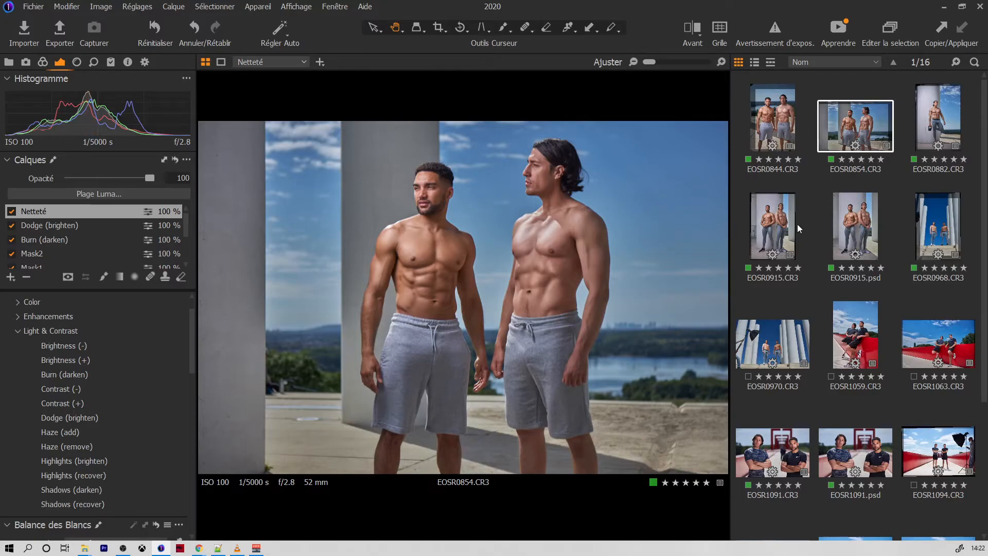
Open photo EOSR0915.CR3 and heal away the metal barrier beside the concrete column, sampling from the column higher up.
click(771, 230)
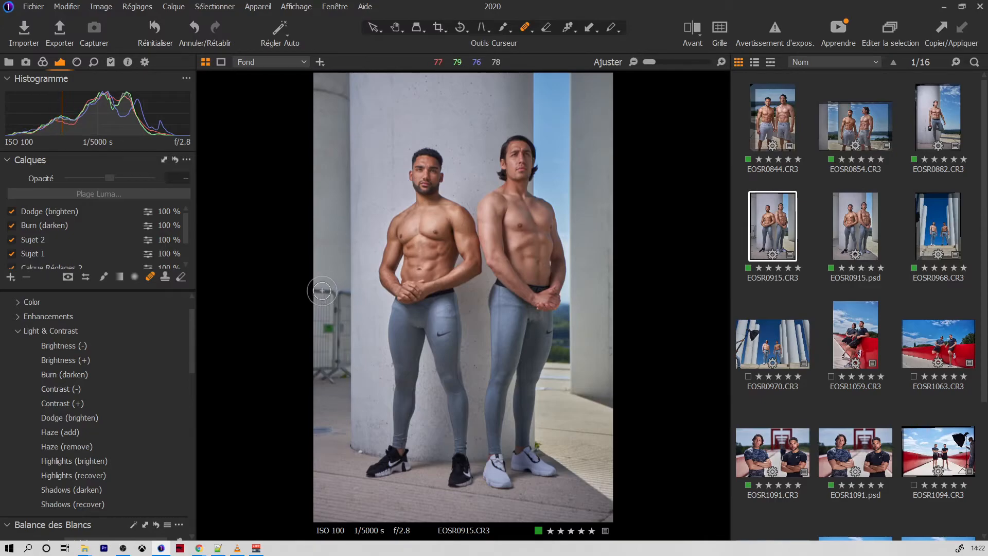
mouse_move(342, 313)
mouse_down()
mouse_move(347, 273)
mouse_move(340, 282)
mouse_move(314, 241)
mouse_move(330, 221)
mouse_up()
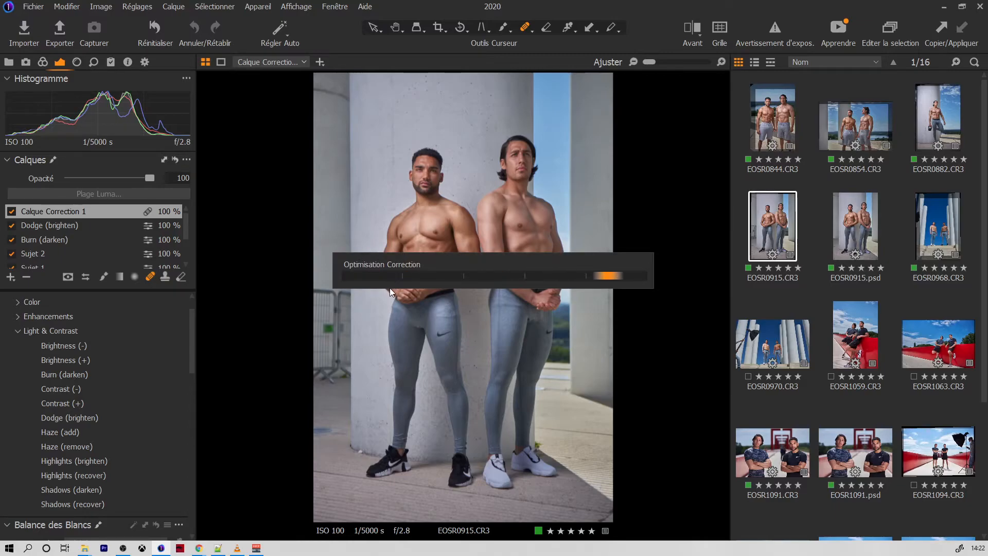
drag(335, 268, 331, 259)
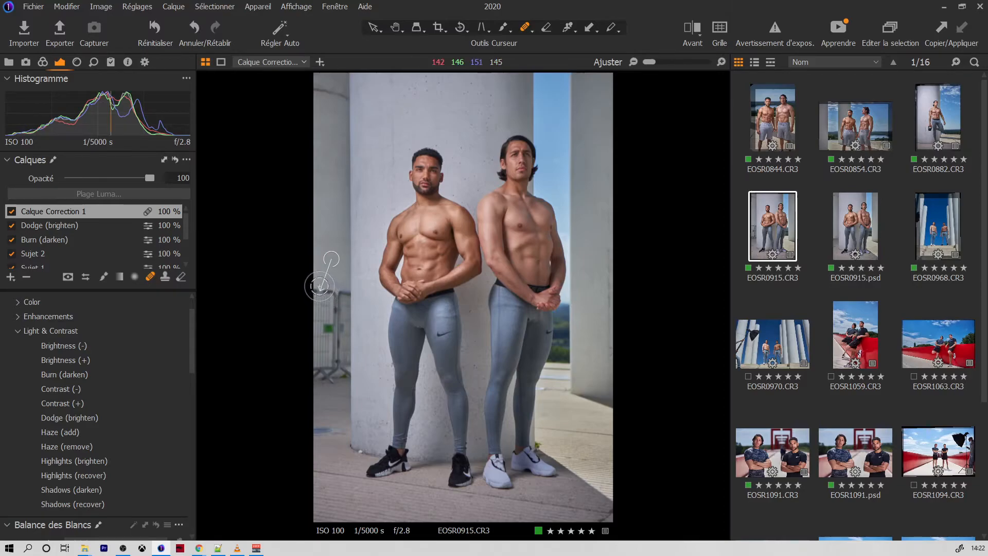
mouse_move(335, 292)
mouse_down()
mouse_move(314, 372)
mouse_move(345, 370)
mouse_move(329, 369)
mouse_move(352, 365)
mouse_move(352, 292)
mouse_move(331, 294)
mouse_move(325, 312)
mouse_move(326, 365)
mouse_move(336, 297)
mouse_move(336, 366)
mouse_move(348, 293)
mouse_move(343, 357)
mouse_move(340, 295)
mouse_move(315, 348)
mouse_move(354, 303)
mouse_move(350, 281)
mouse_up()
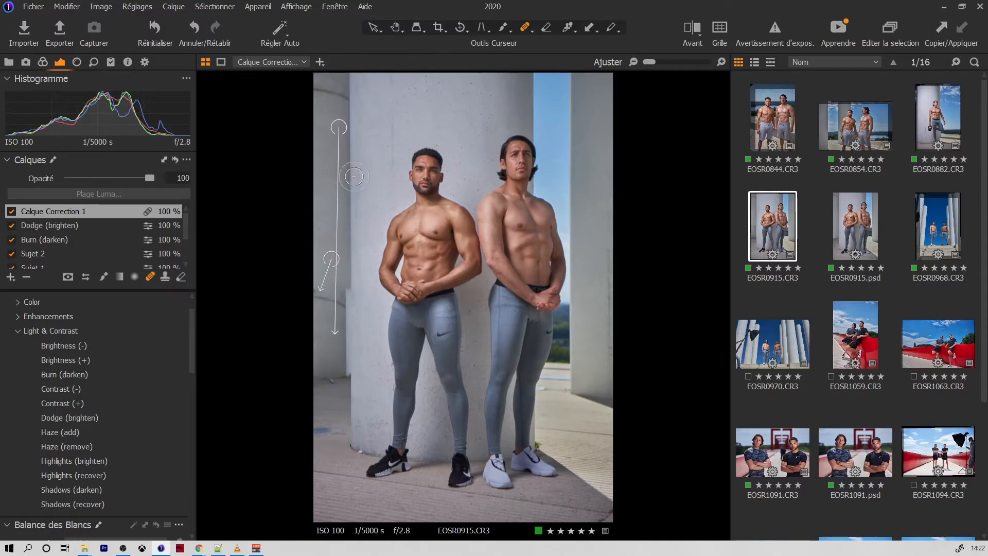
mouse_move(338, 127)
mouse_down()
mouse_move(346, 129)
mouse_move(335, 131)
mouse_up()
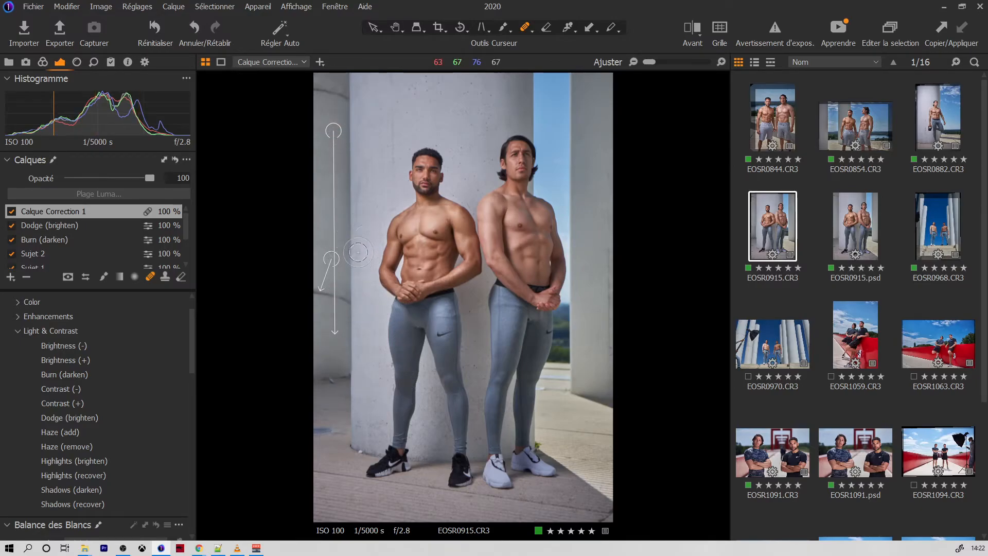
Move the upper heal sampling point on the column beside the bearded man slightly lower.
drag(333, 131, 334, 154)
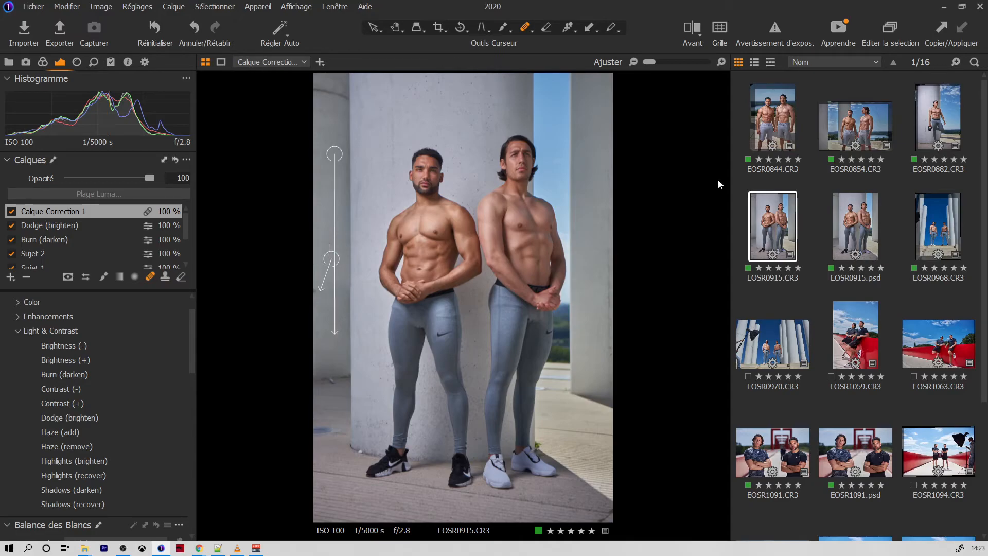
Compare the healed EOSR0915.CR3 with EOSR0915.psd by switching between the two, finishing on the CR3 version.
click(852, 224)
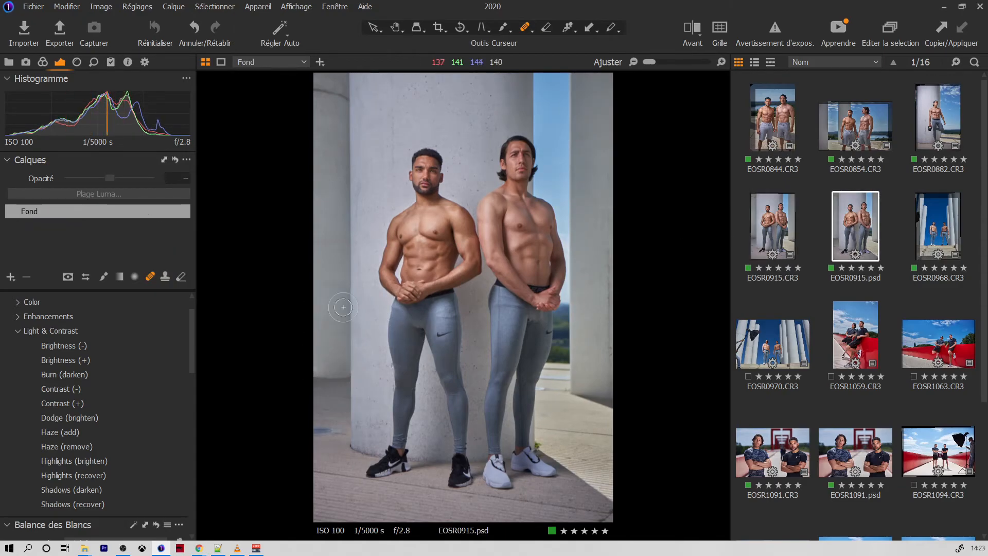
click(797, 236)
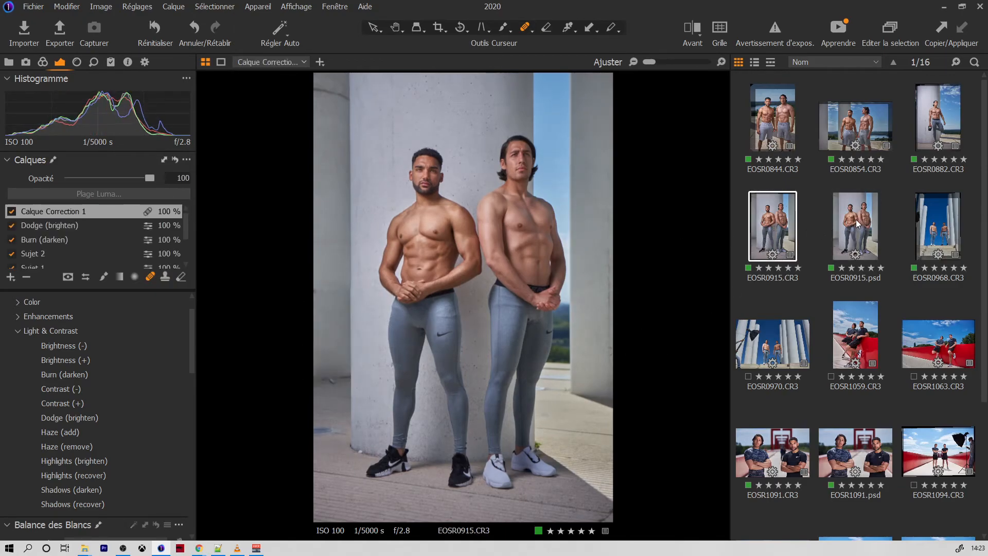
click(855, 222)
click(795, 232)
click(807, 232)
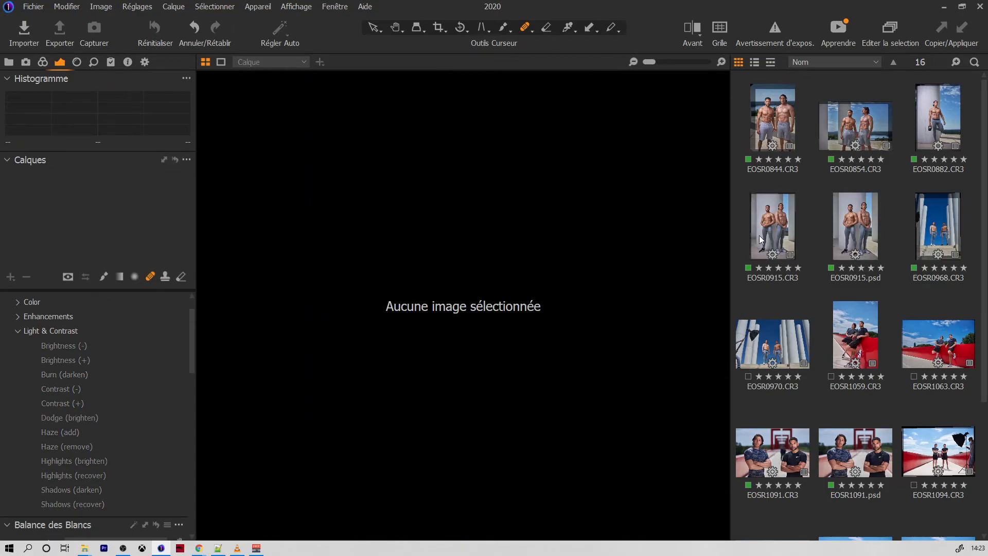
click(847, 228)
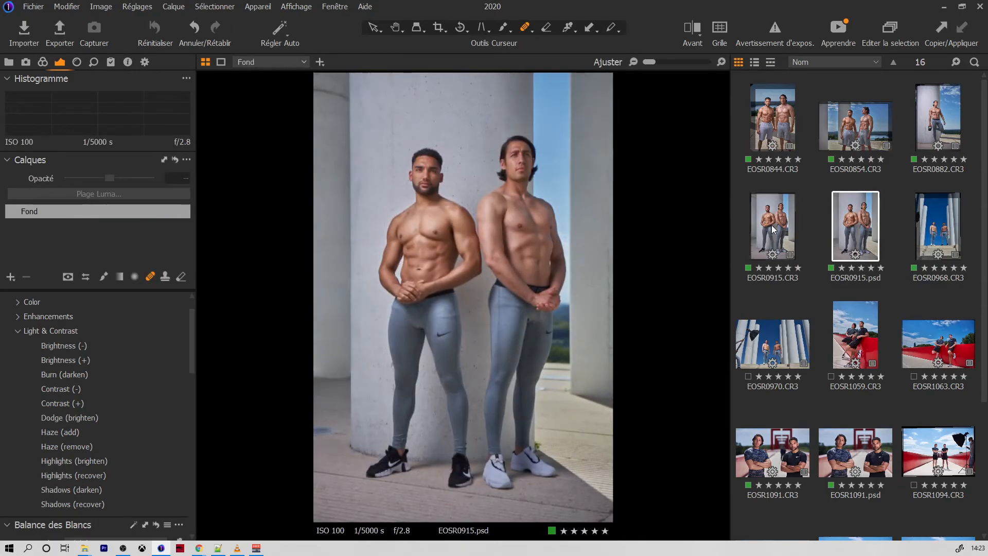
key(Left)
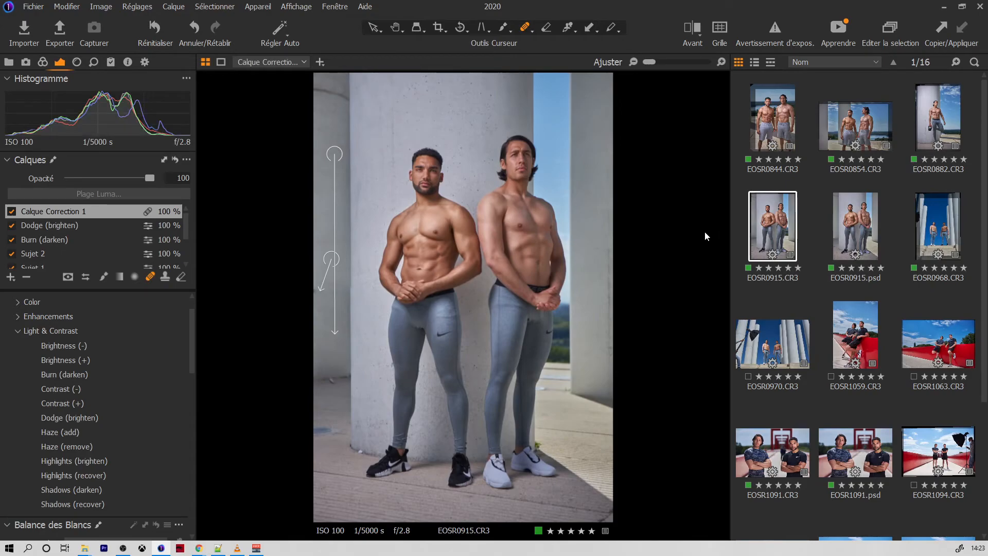